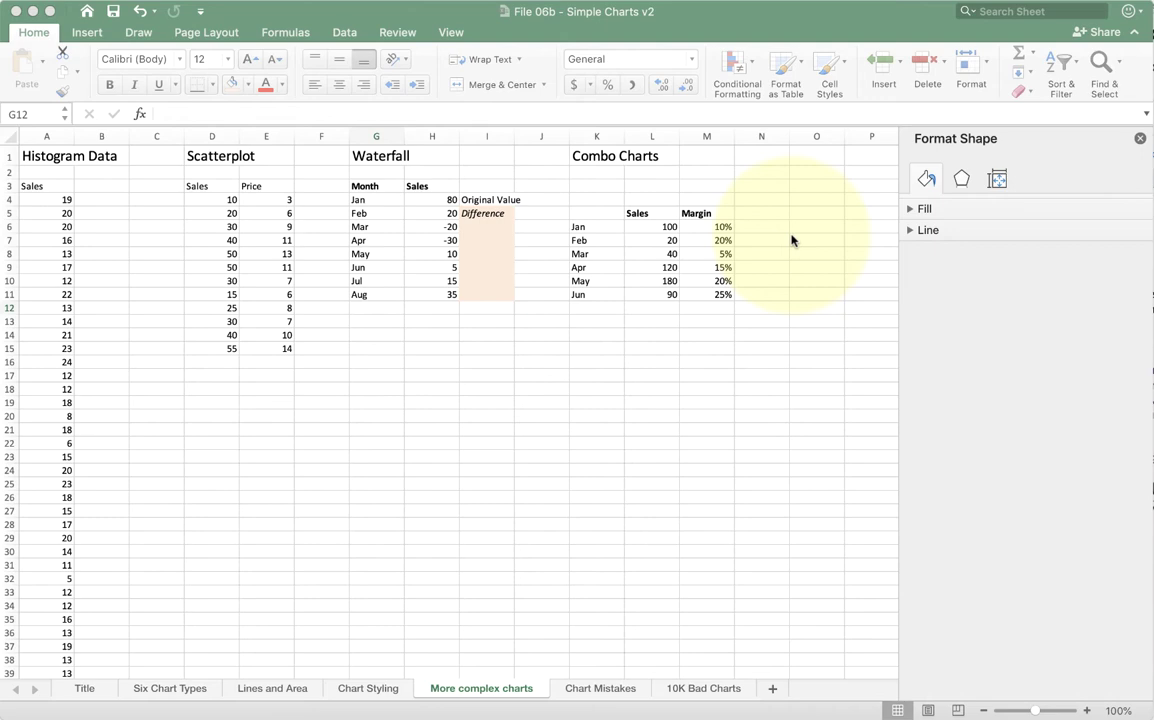
Step: Look through the long list of Sales values under Histogram Data in column A
scroll(534, 221, down, 1)
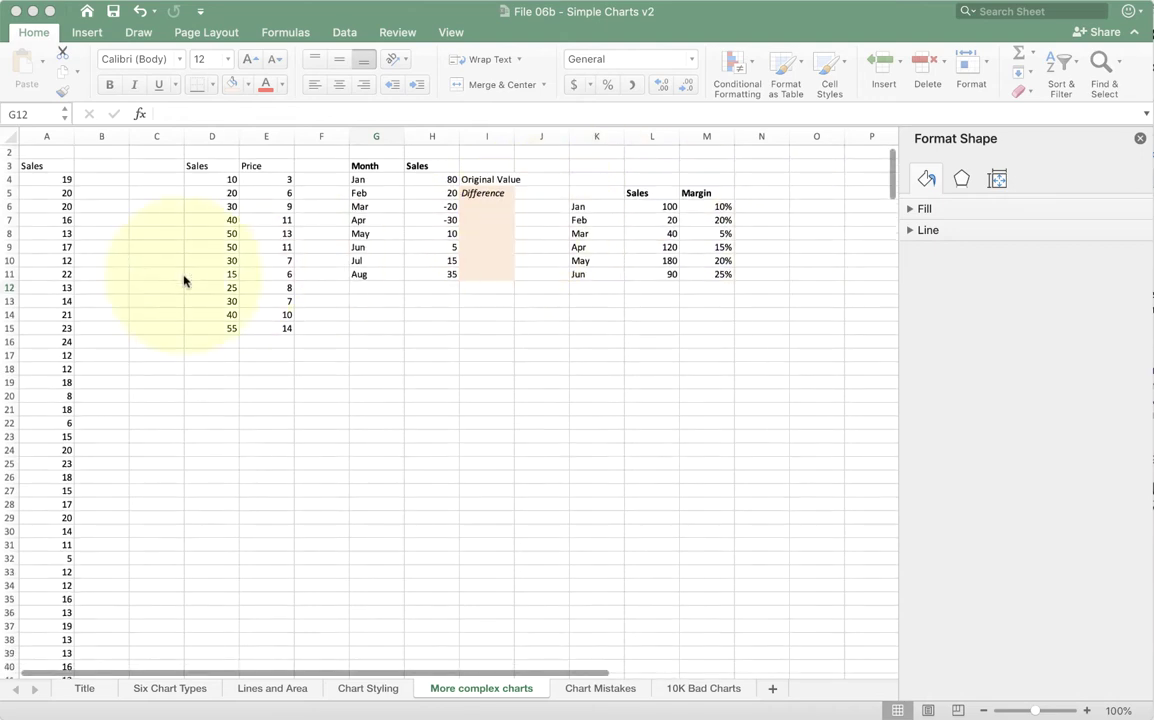
key(Escape)
scroll(88, 204, up, 1)
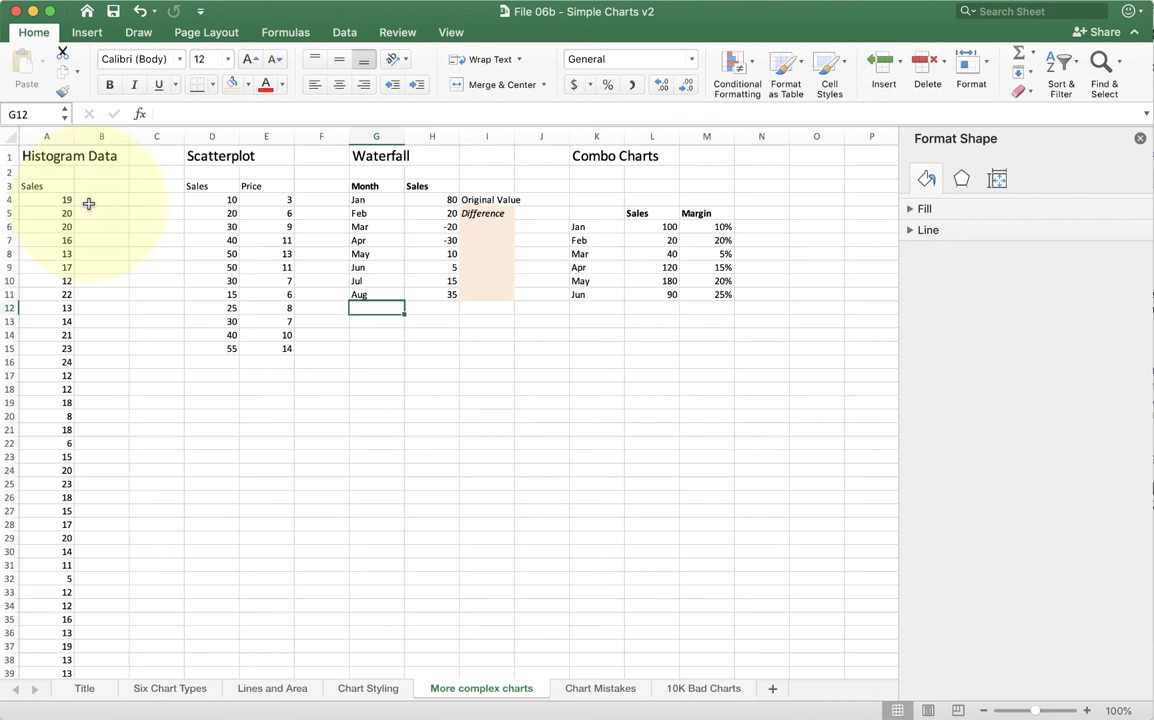
scroll(88, 204, down, 15)
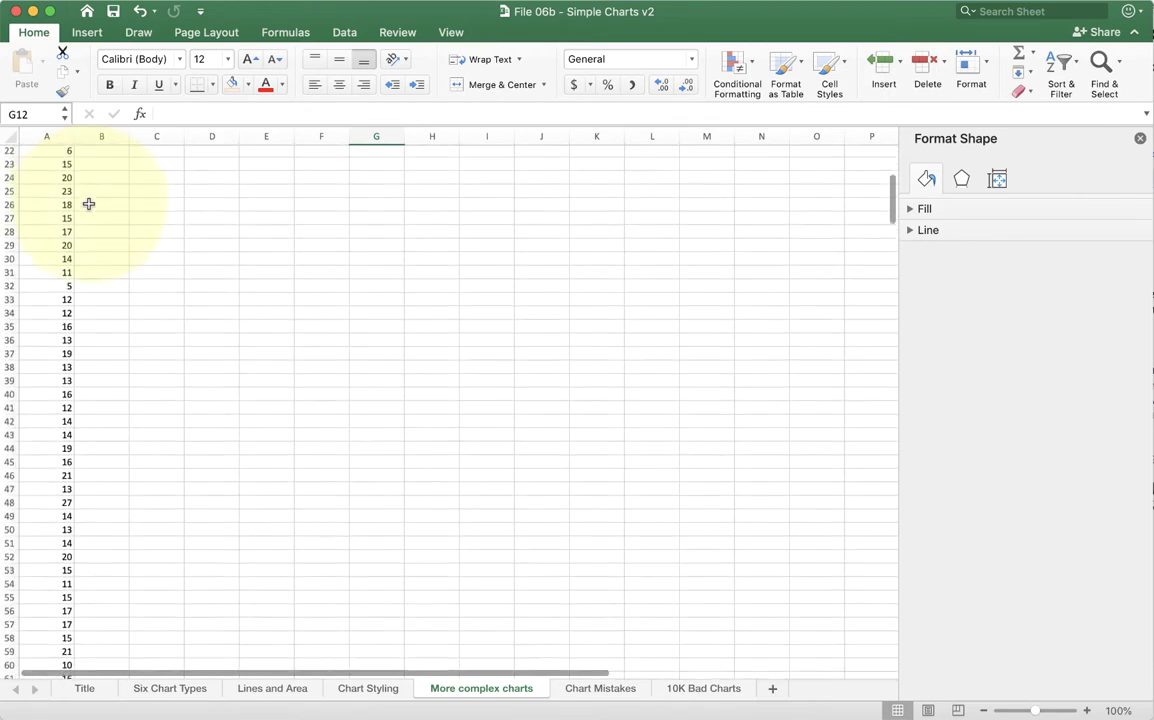
scroll(88, 204, down, 20)
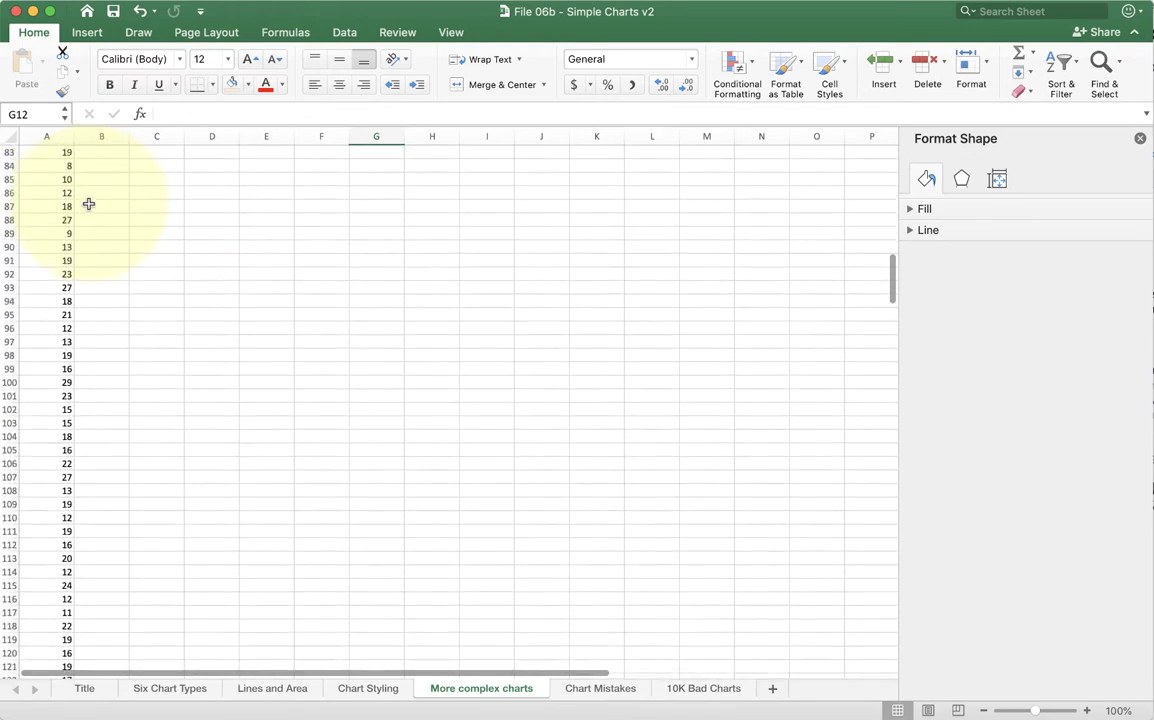
scroll(88, 204, down, 6)
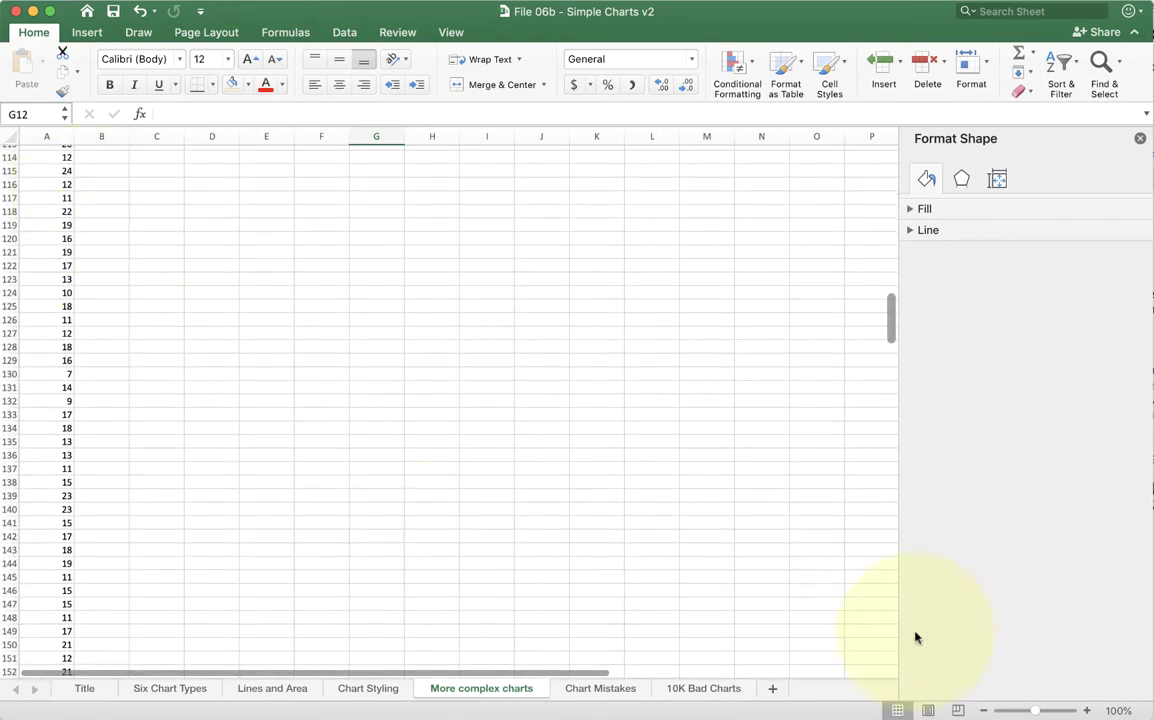
scroll(126, 337, up, 20)
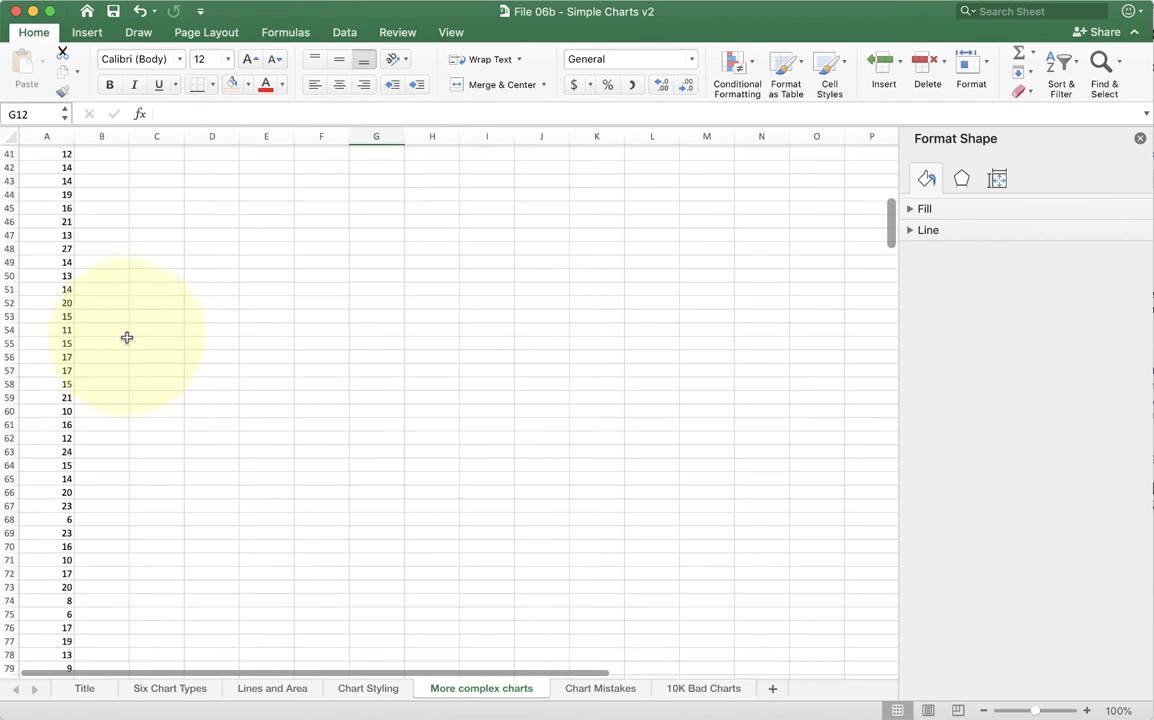
scroll(126, 337, up, 4)
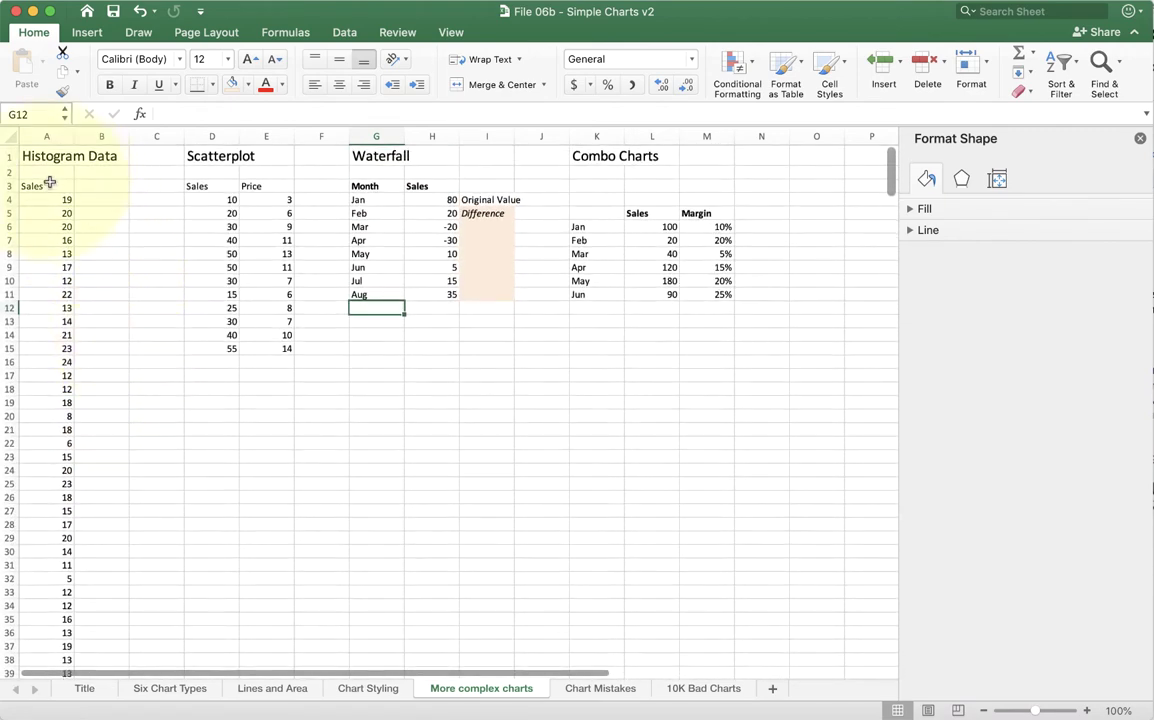
Step: Select the histogram's Sales data in column A, from the header in A3 through the last value
click(49, 185)
key(super+shift+Down)
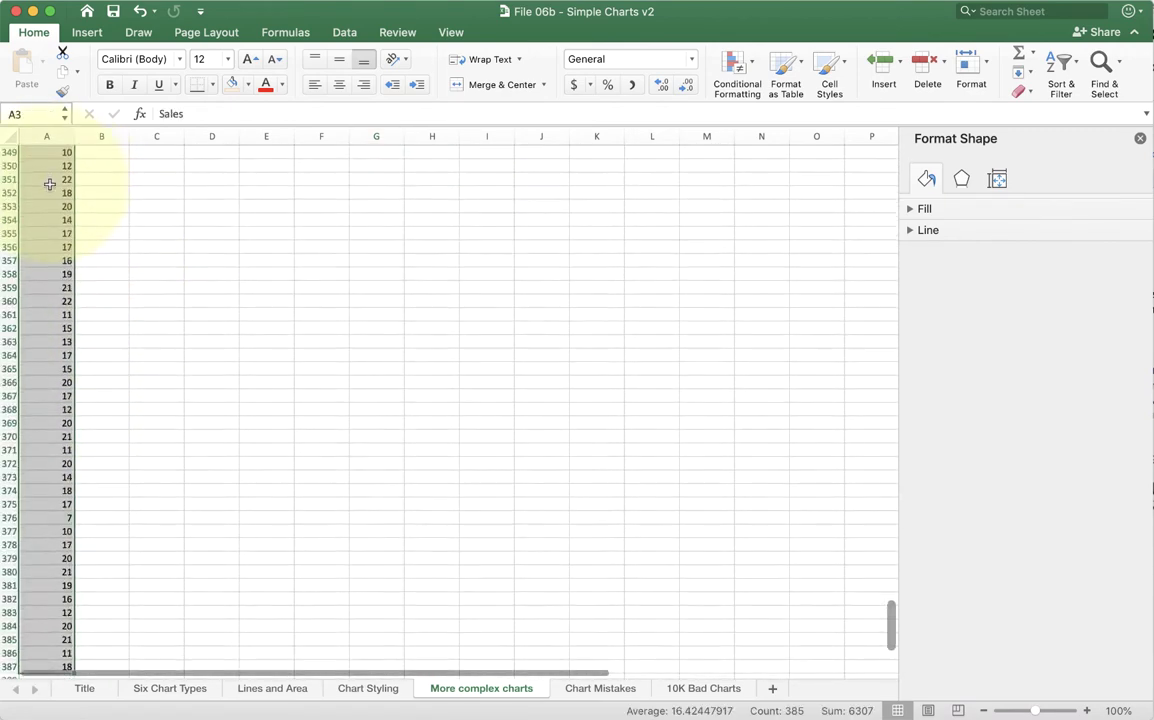
Step: Try plotting the selected Sales data as an enlarged column chart, and delete that chart
click(87, 32)
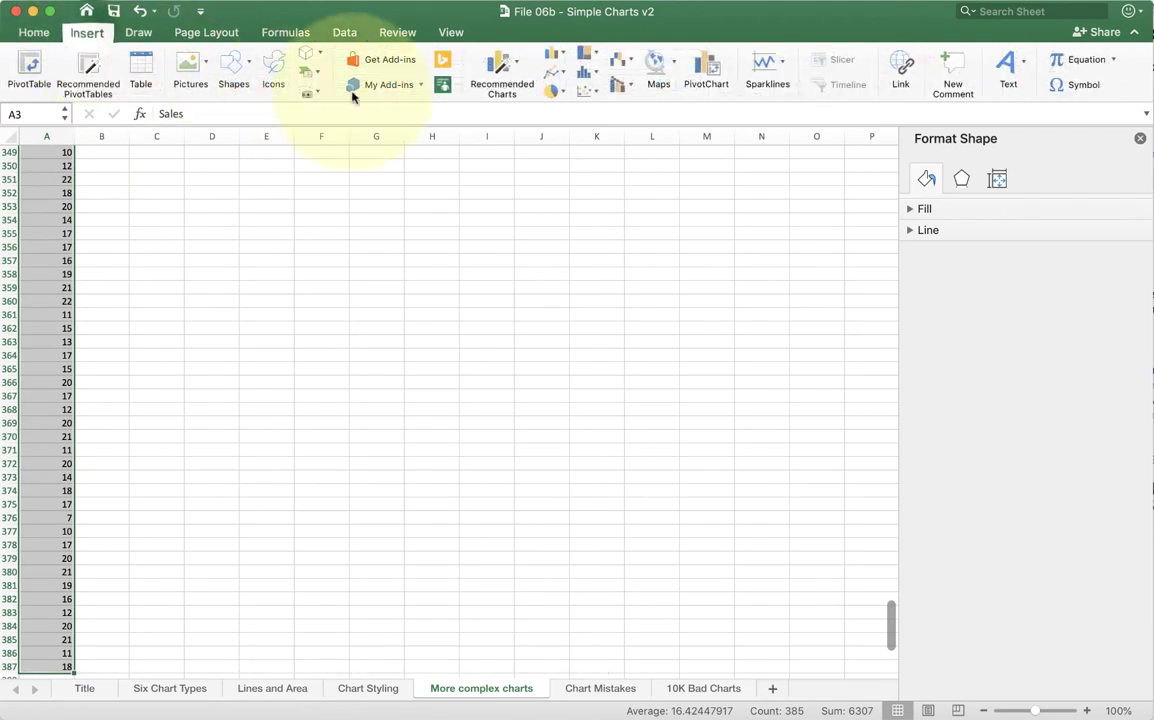
click(553, 52)
click(584, 127)
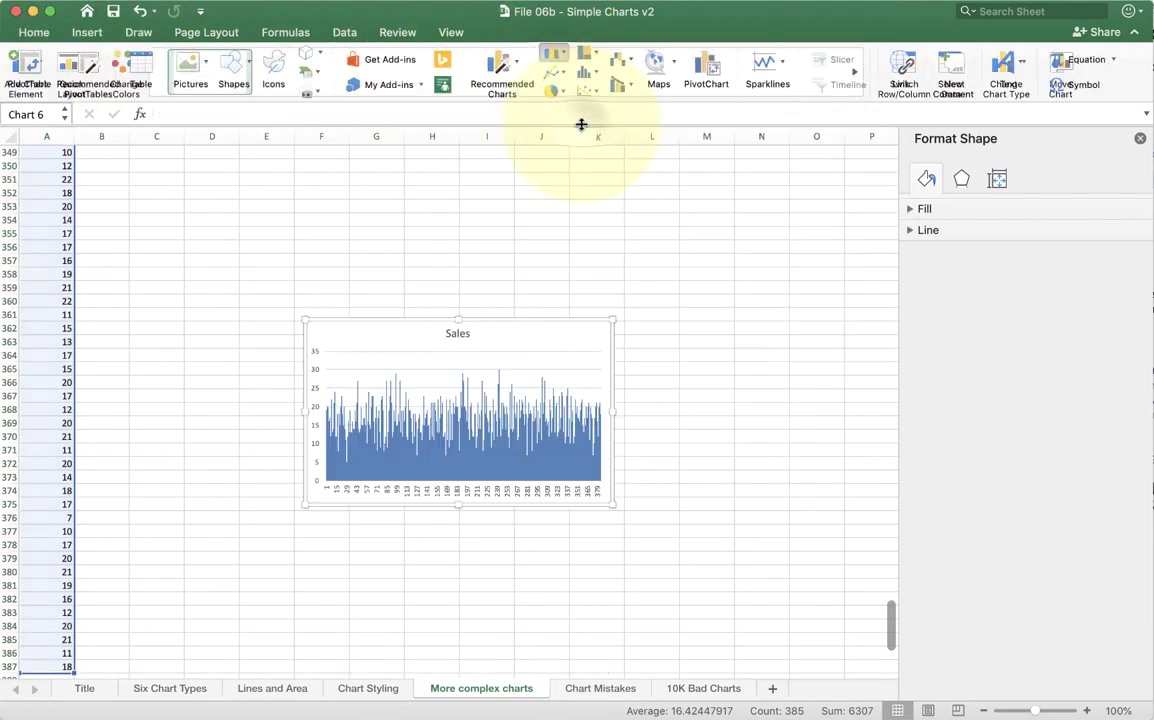
drag(305, 319, 121, 189)
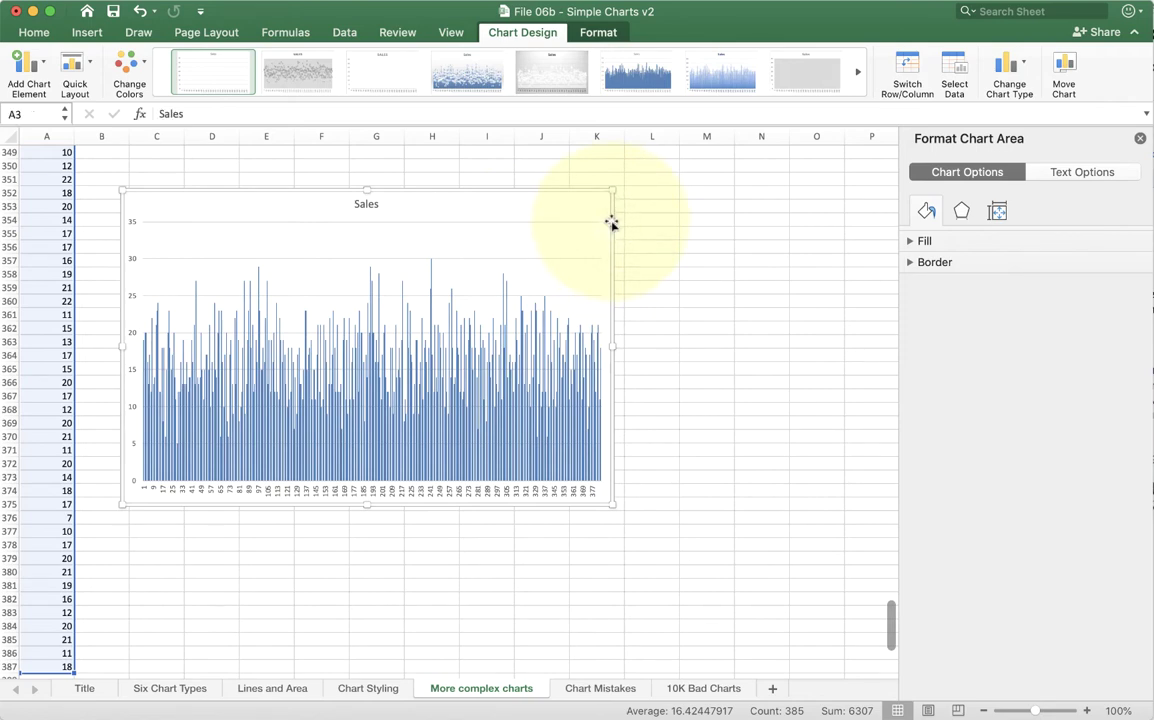
key(Delete)
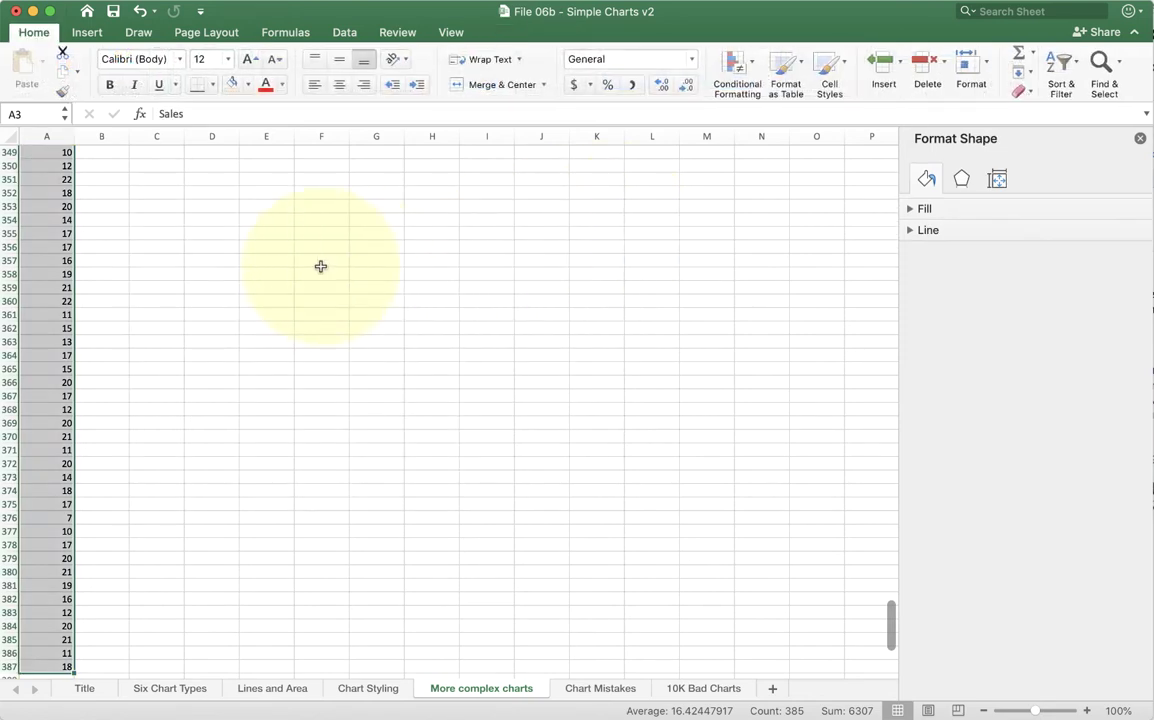
Step: Insert a histogram of the selected Sales data and enlarge it to span about D4 to O34
scroll(320, 266, up, 20)
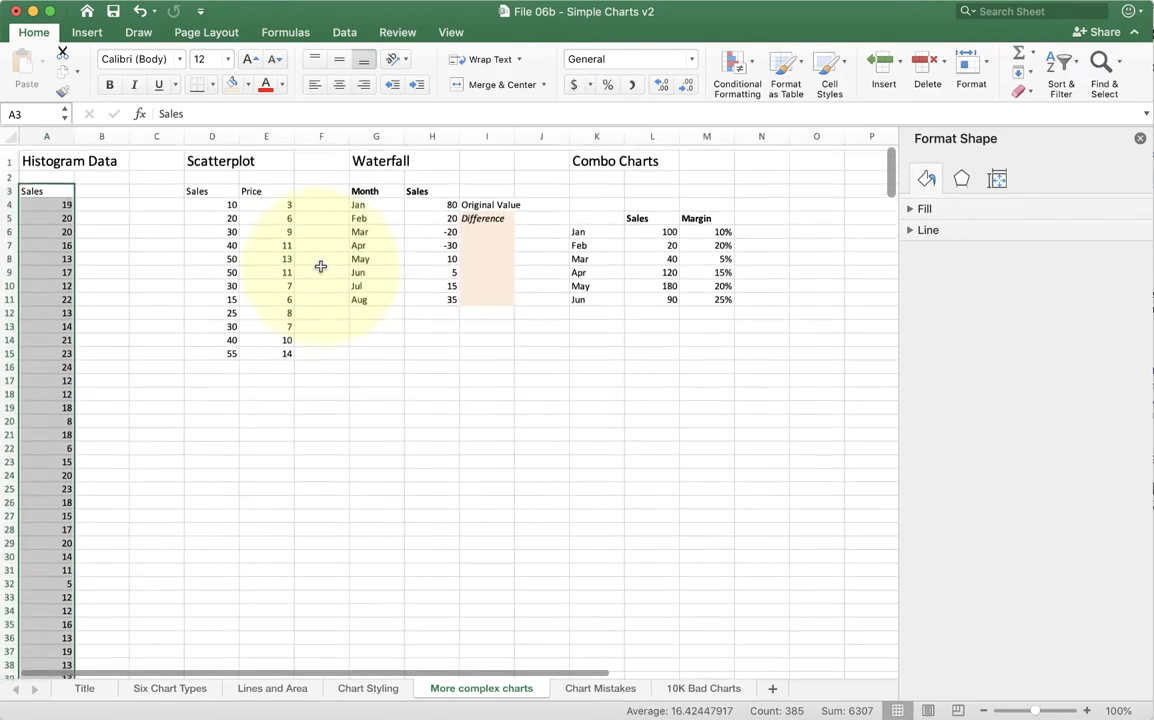
click(87, 31)
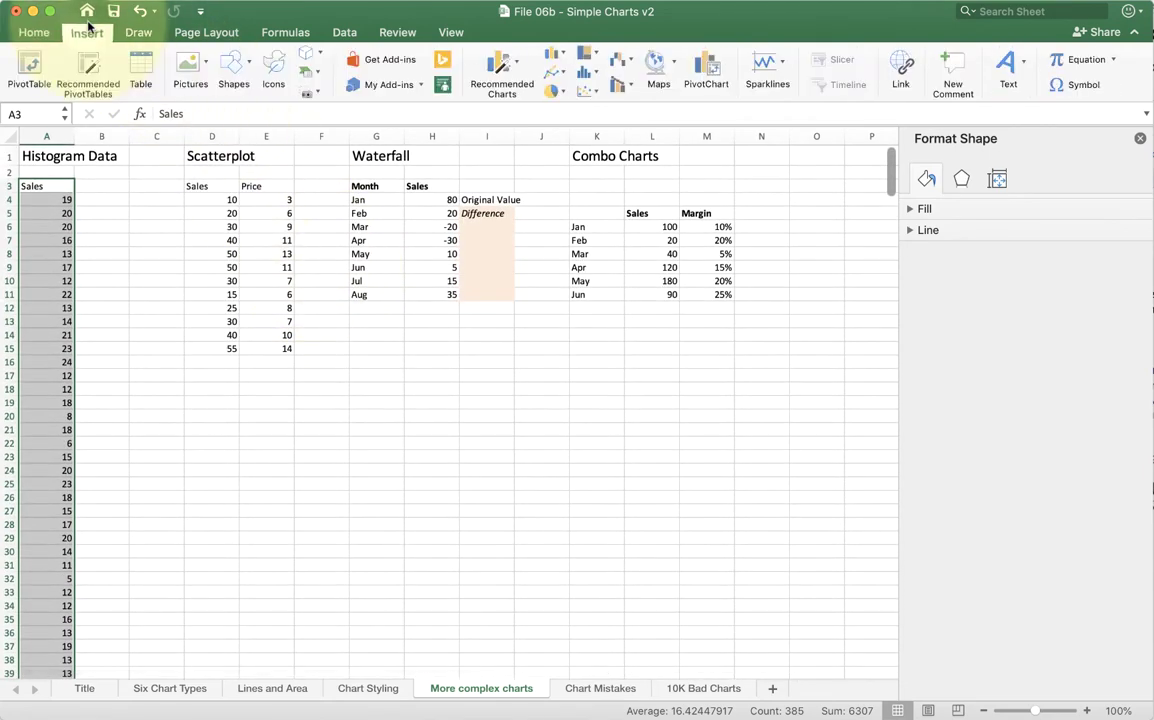
click(582, 71)
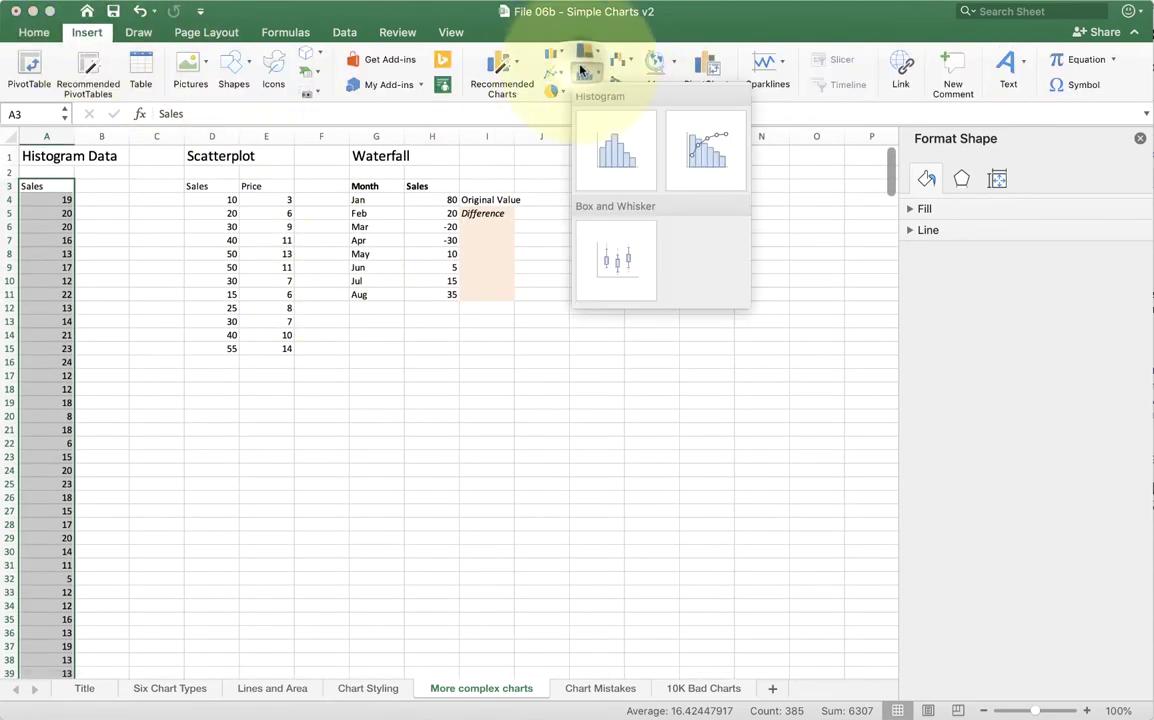
click(622, 157)
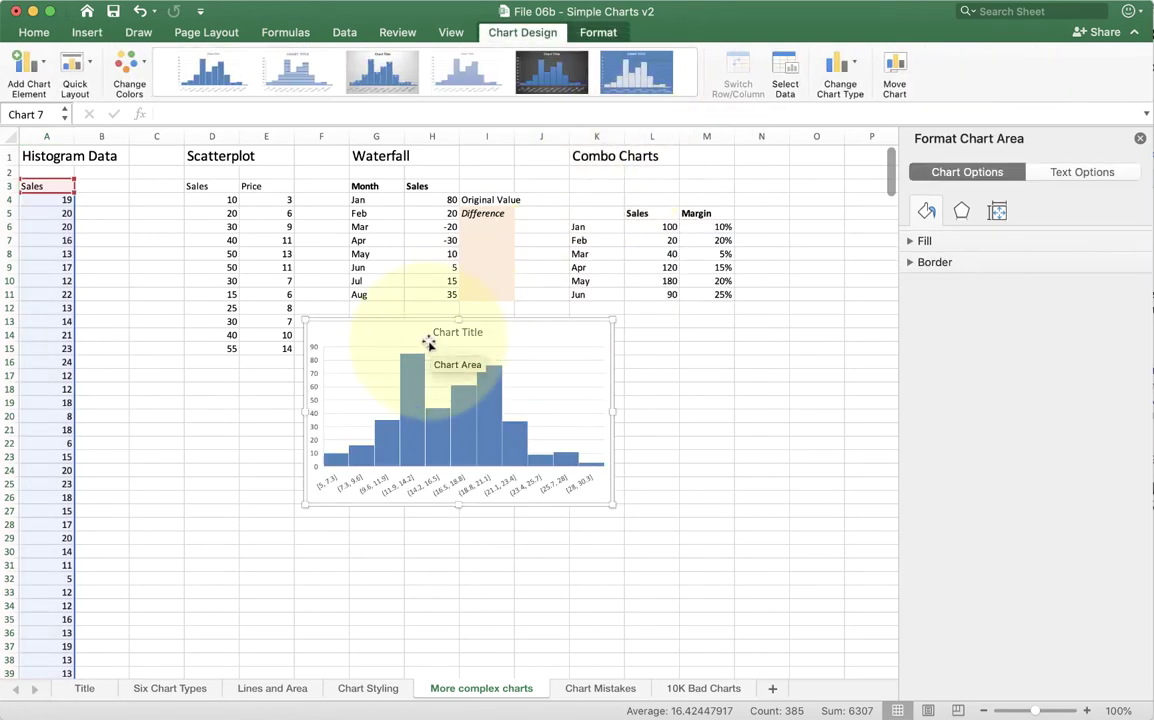
drag(304, 318, 183, 196)
drag(616, 510, 820, 613)
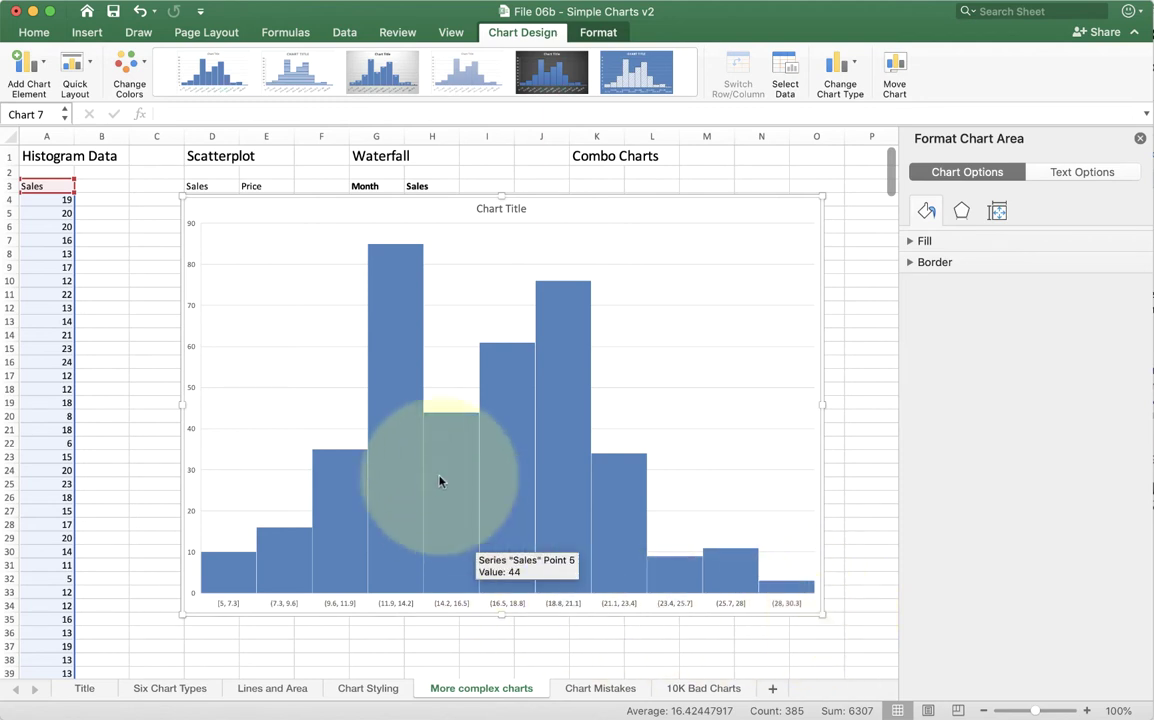
Step: Set the histogram's horizontal axis labels to font size 18 and widen the chart so it starts in column B
mouse_move(376, 327)
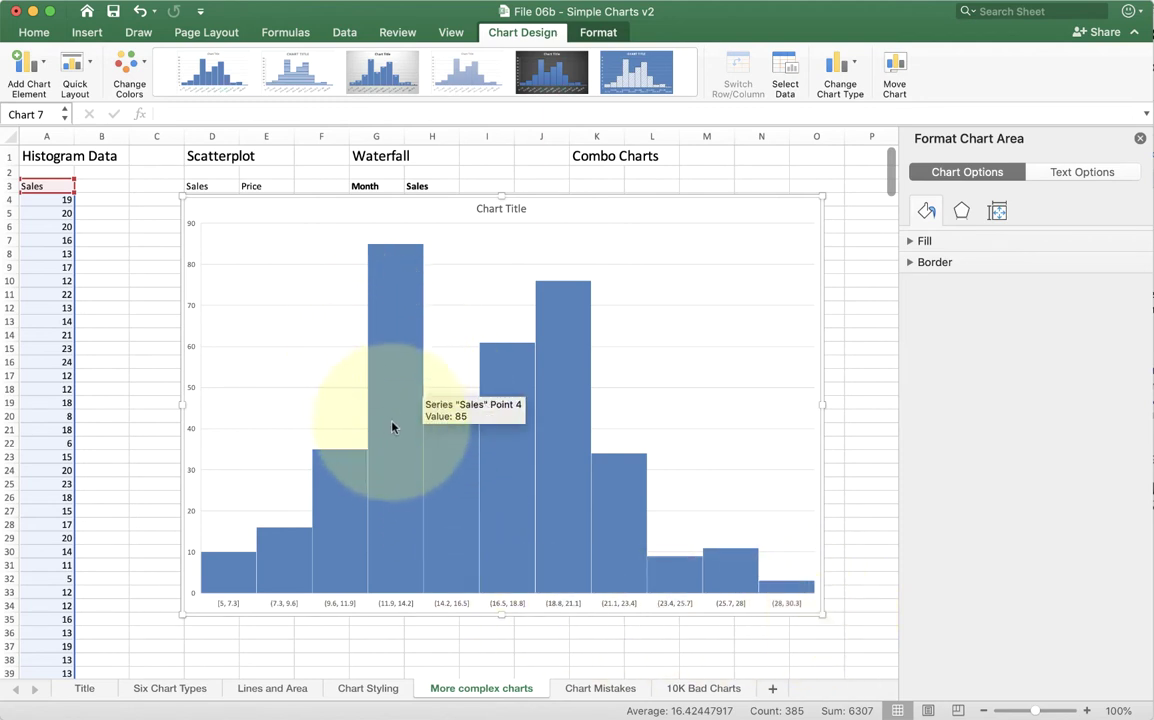
click(227, 607)
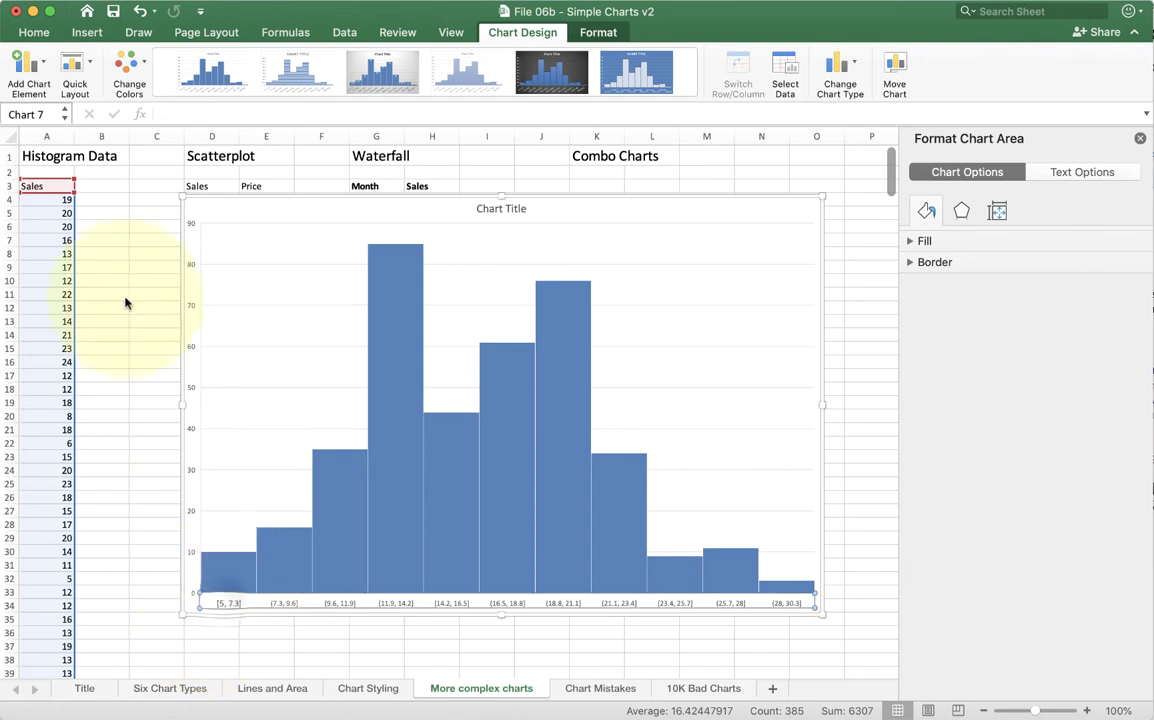
click(33, 32)
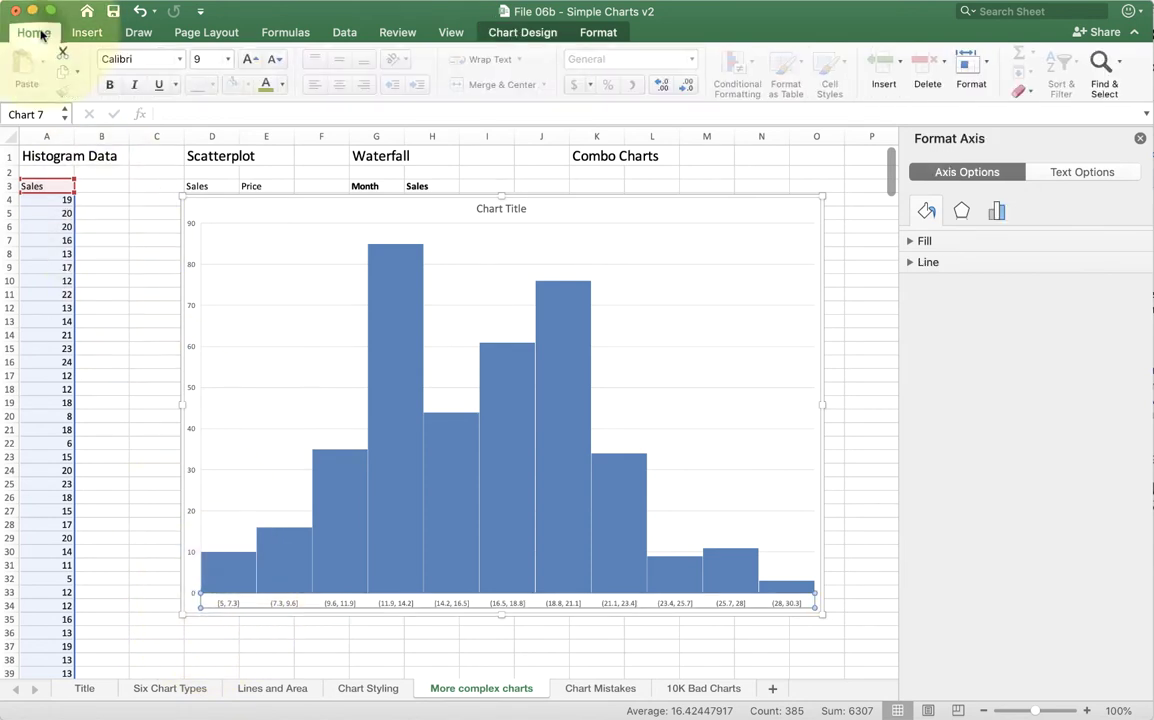
click(248, 62)
click(248, 62)
click(248, 62)
click(248, 62)
click(248, 62)
click(248, 62)
click(248, 62)
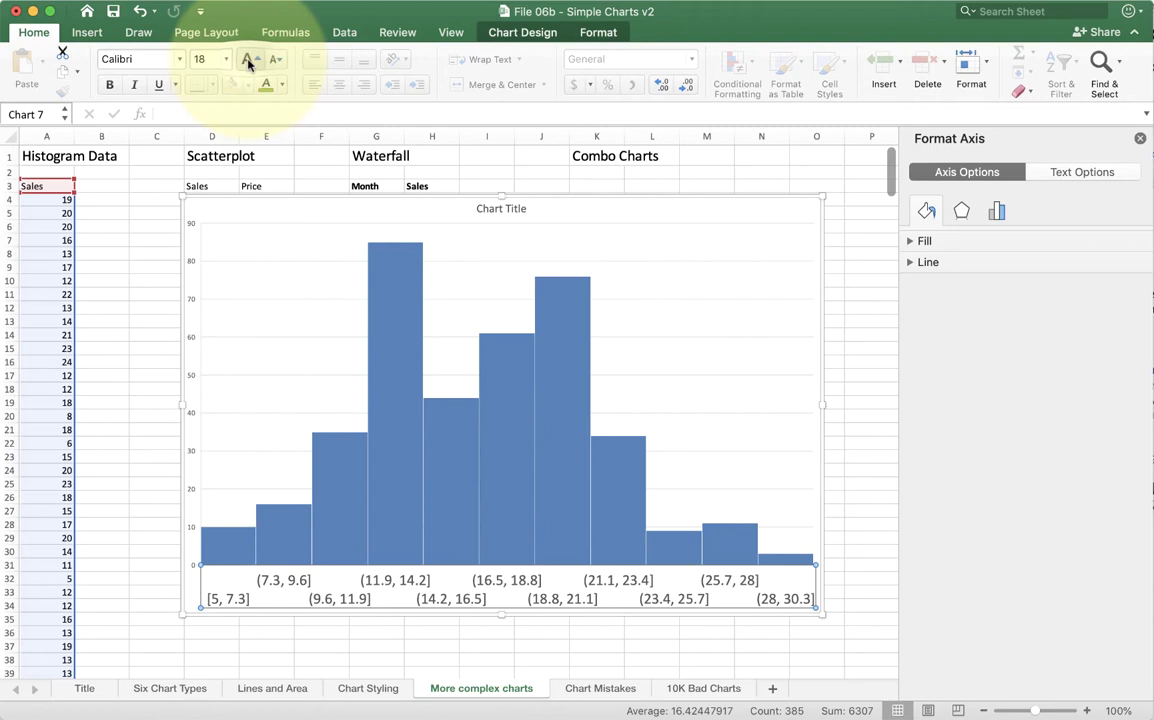
drag(182, 405, 90, 427)
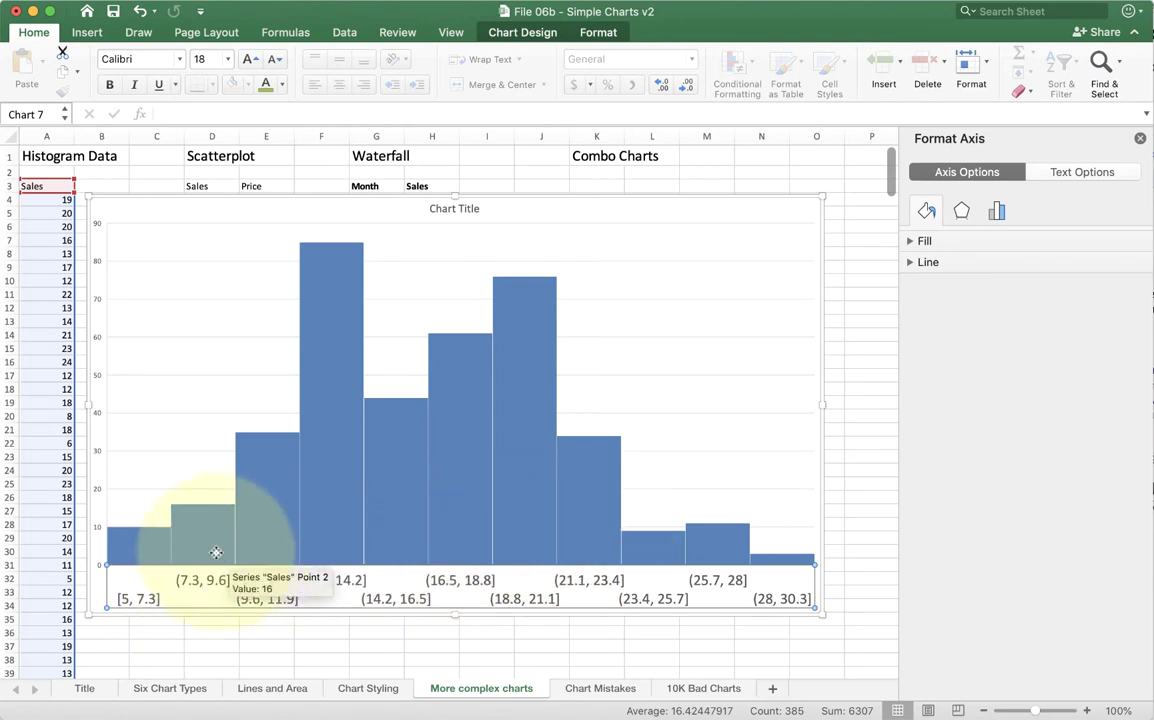
Step: Set the histogram's Sales series to use Number of bins with a value of 7
click(541, 378)
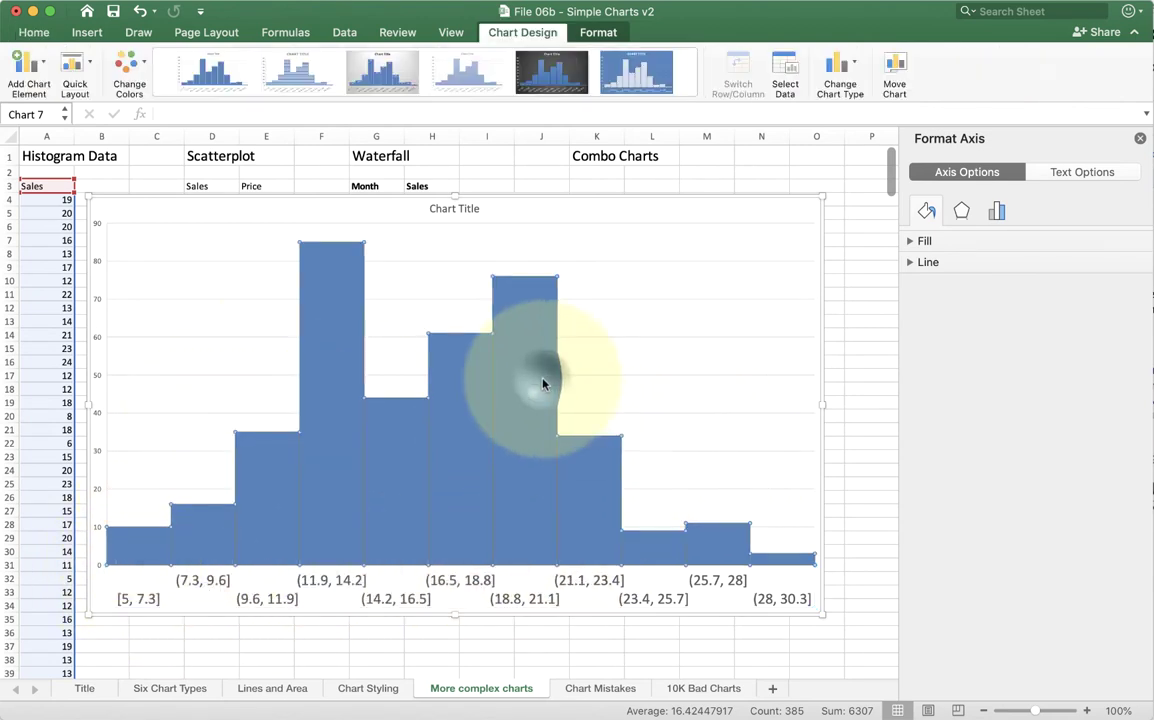
click(708, 244)
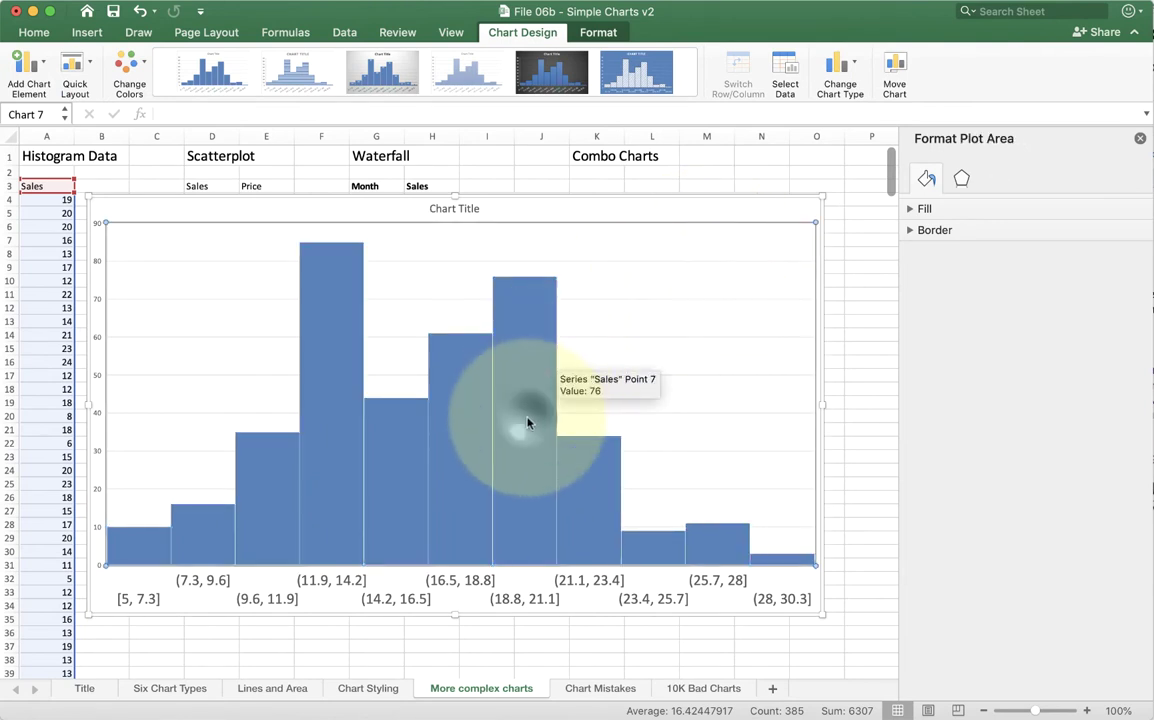
click(530, 512)
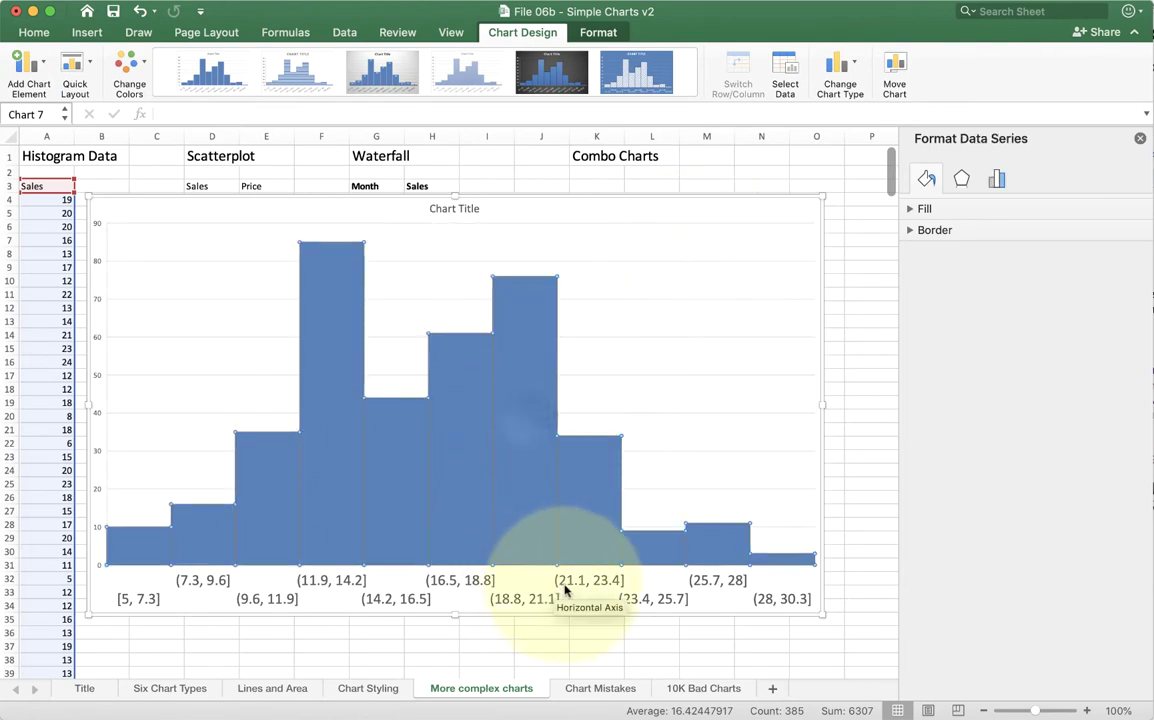
click(997, 178)
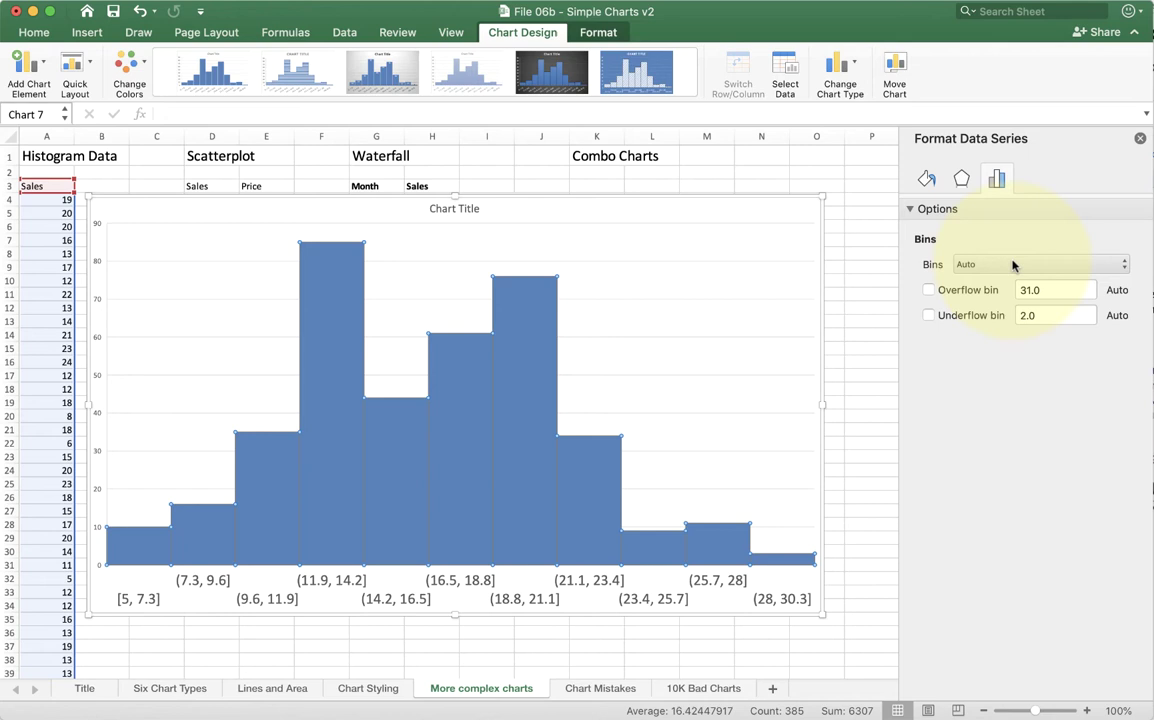
click(1012, 264)
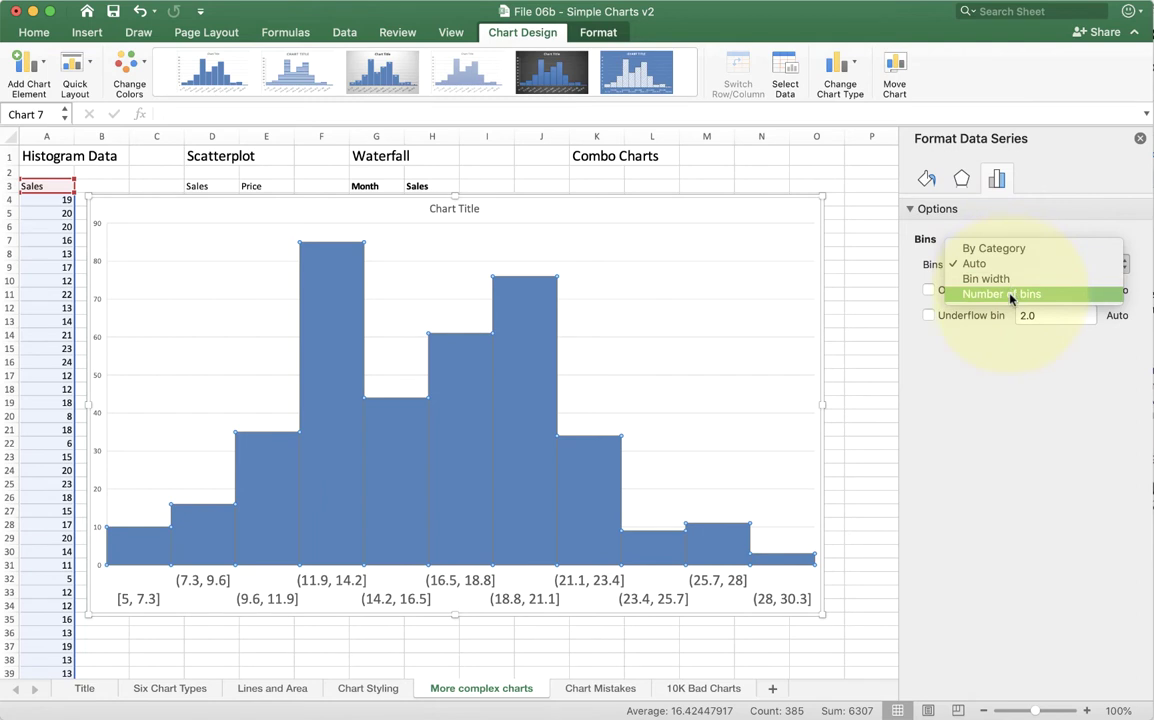
click(1011, 295)
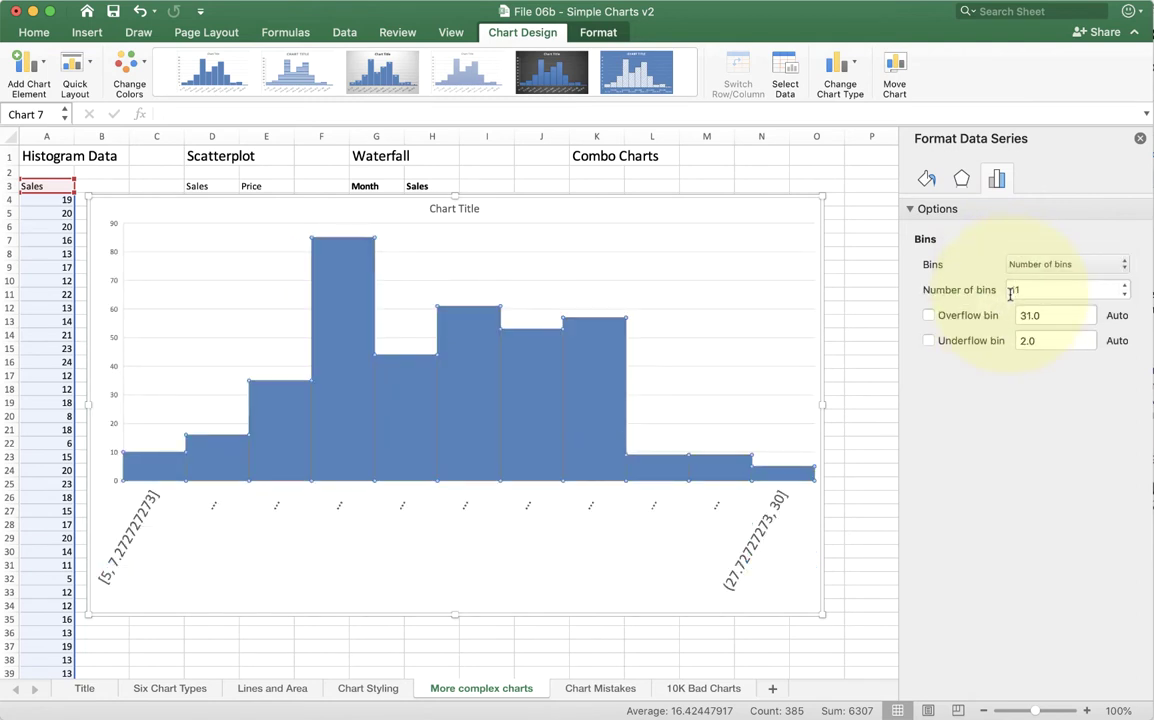
double_click(1012, 290)
text(7)
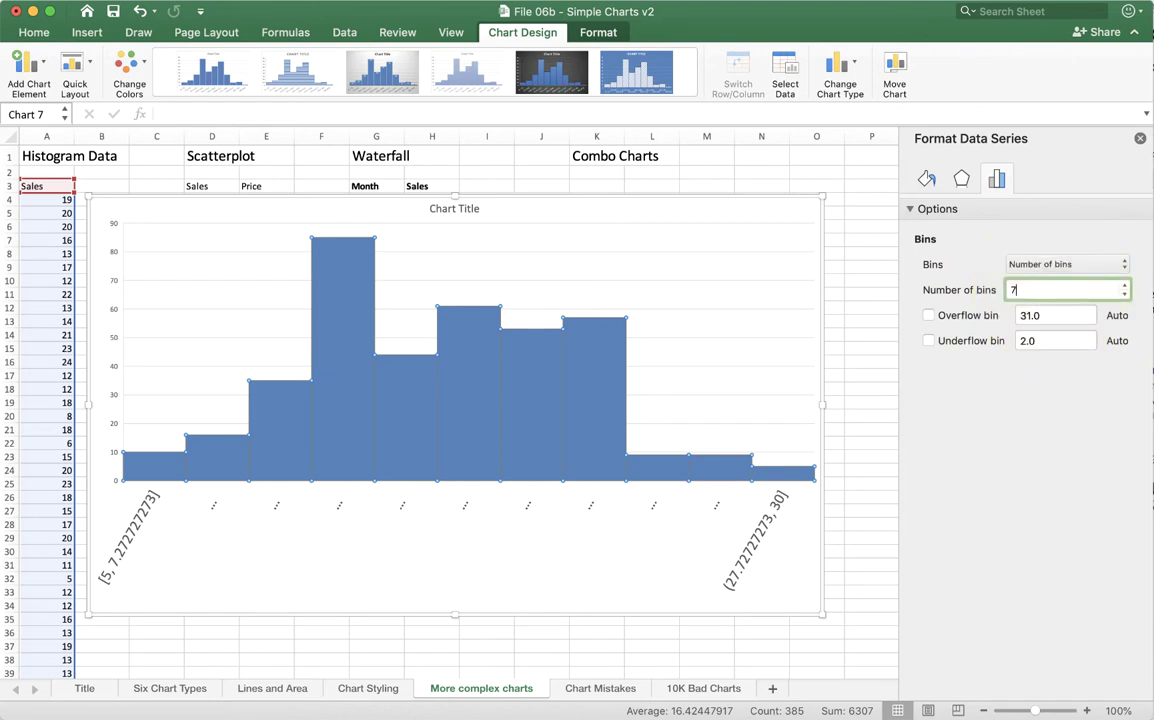
key(Return)
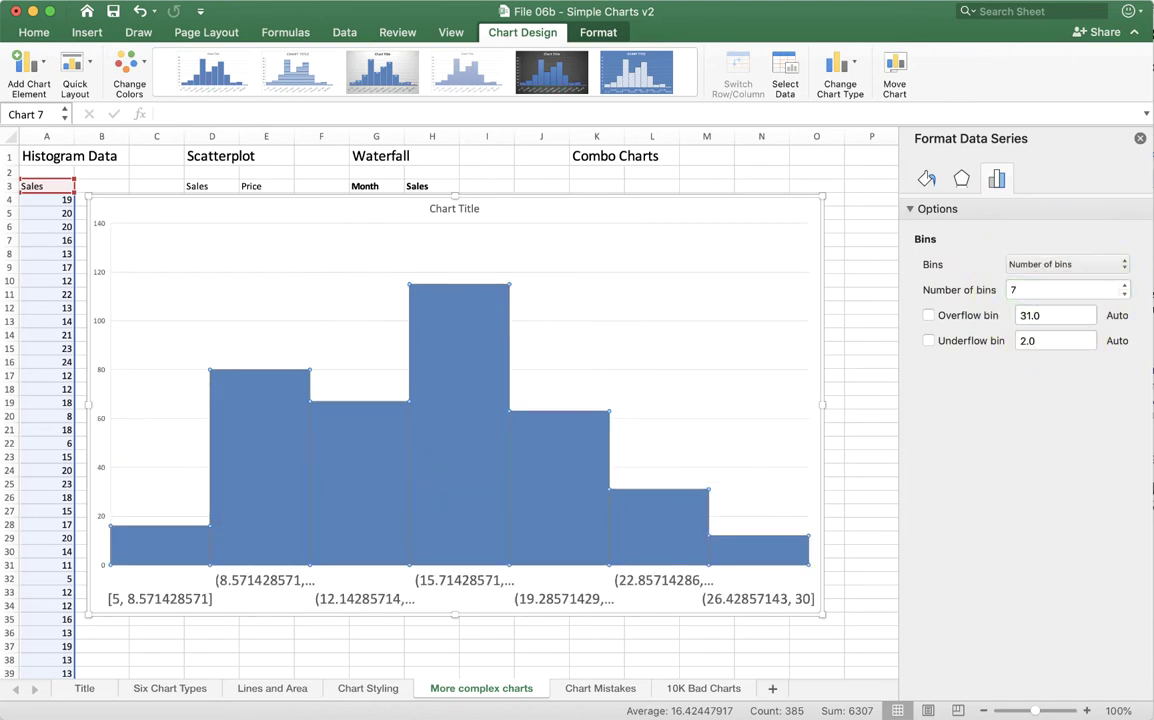
Step: Switch the histogram's Sales series from a fixed number of bins to Bin width with a value of 3
click(143, 501)
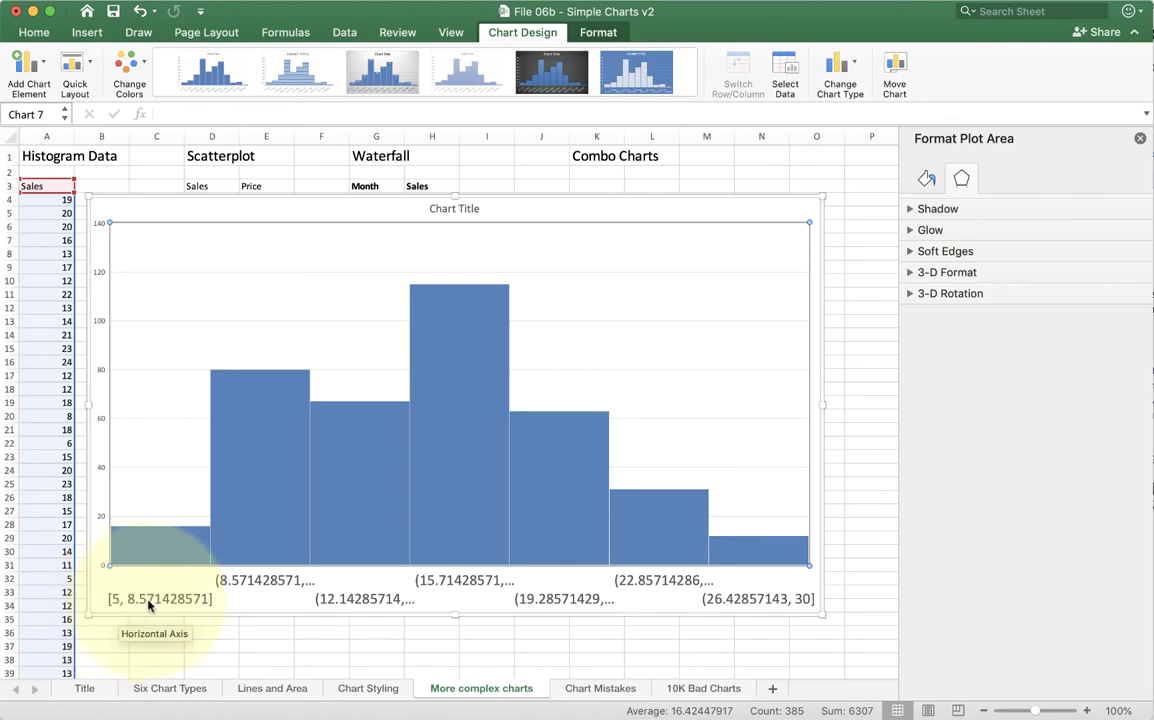
click(487, 375)
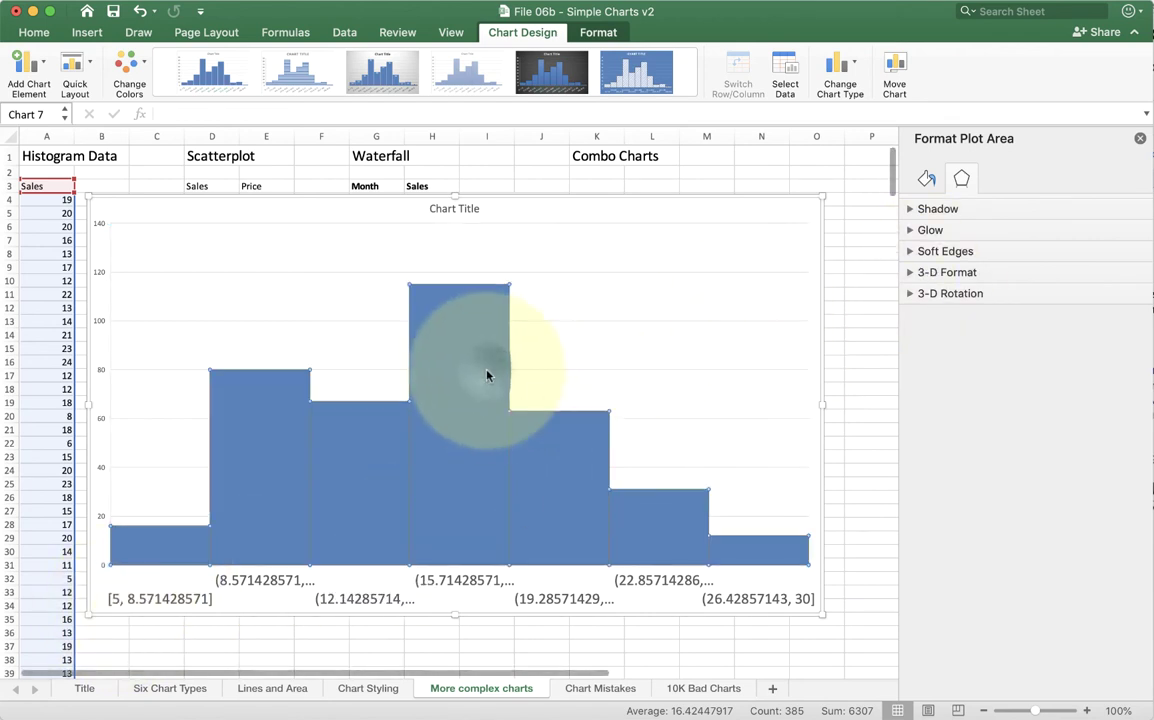
click(1000, 180)
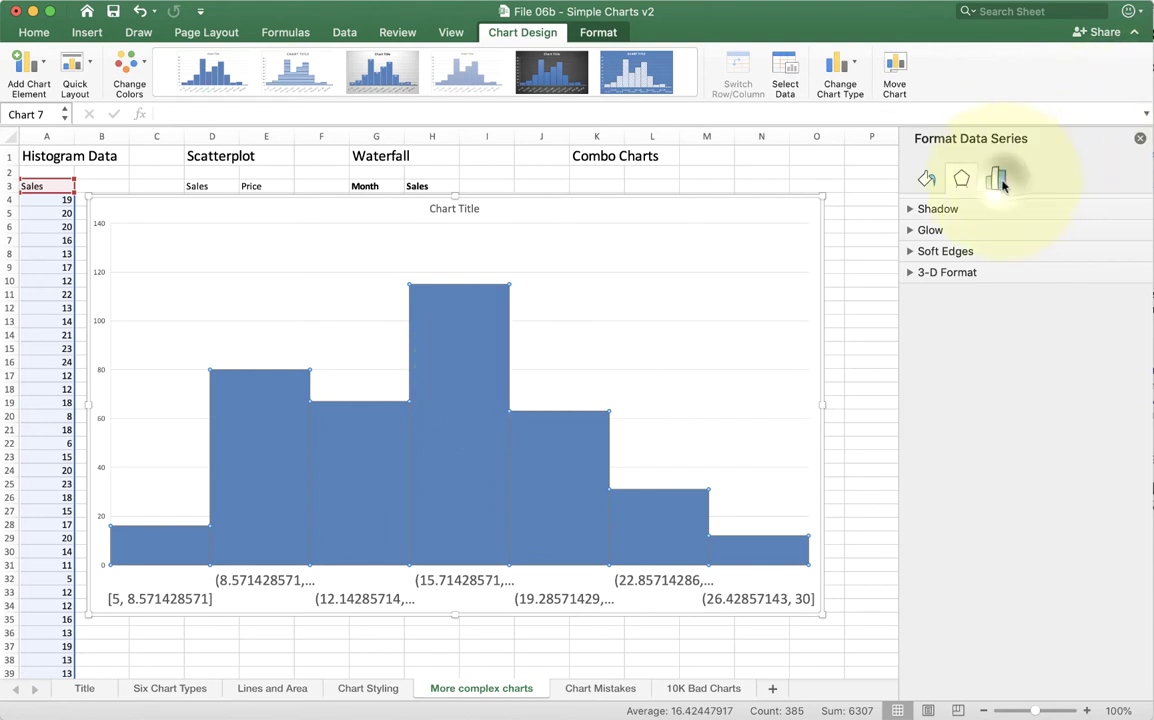
click(1062, 264)
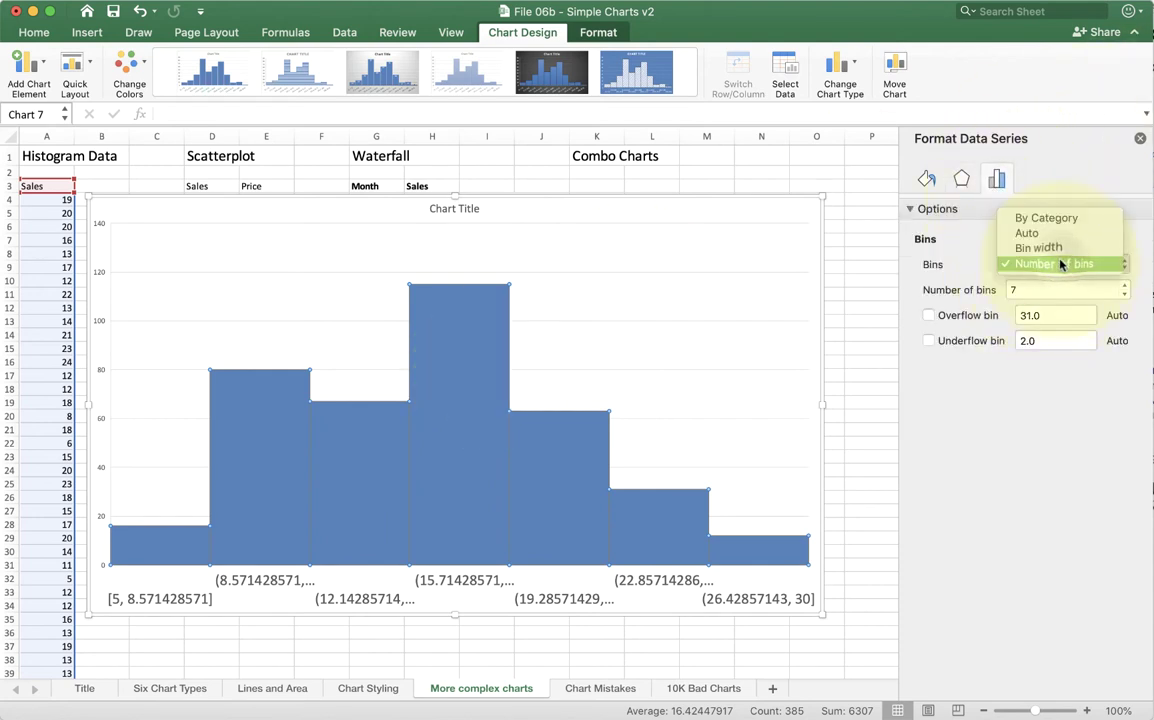
click(1060, 250)
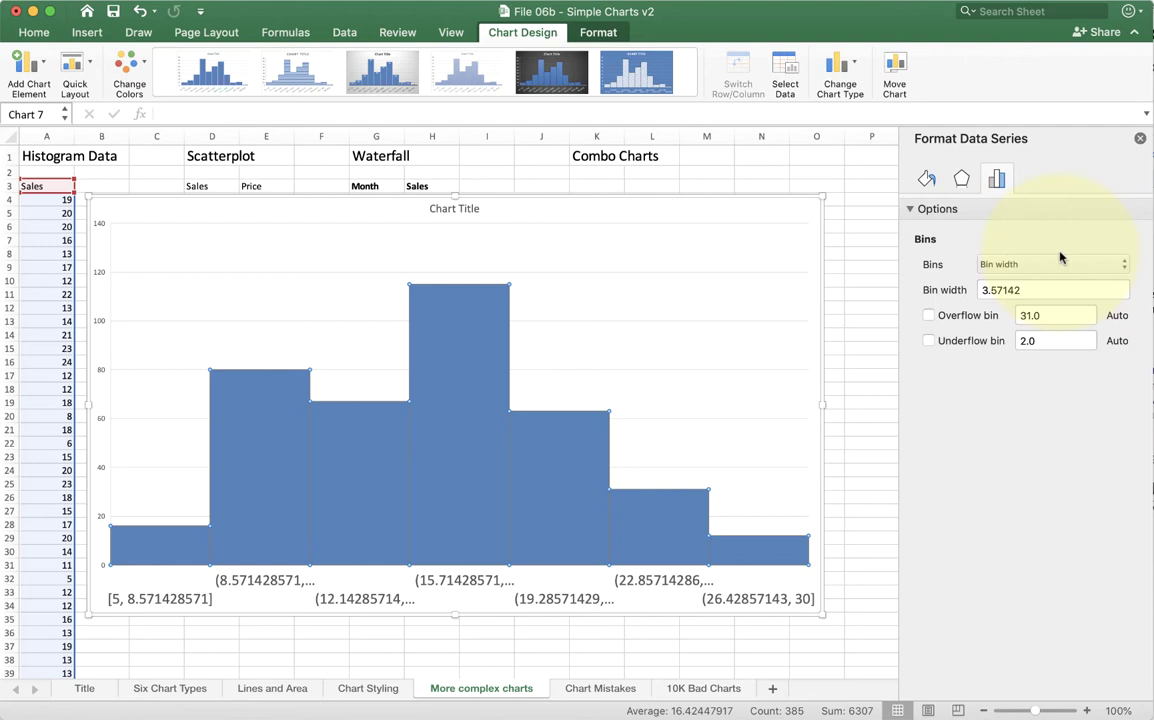
double_click(1000, 290)
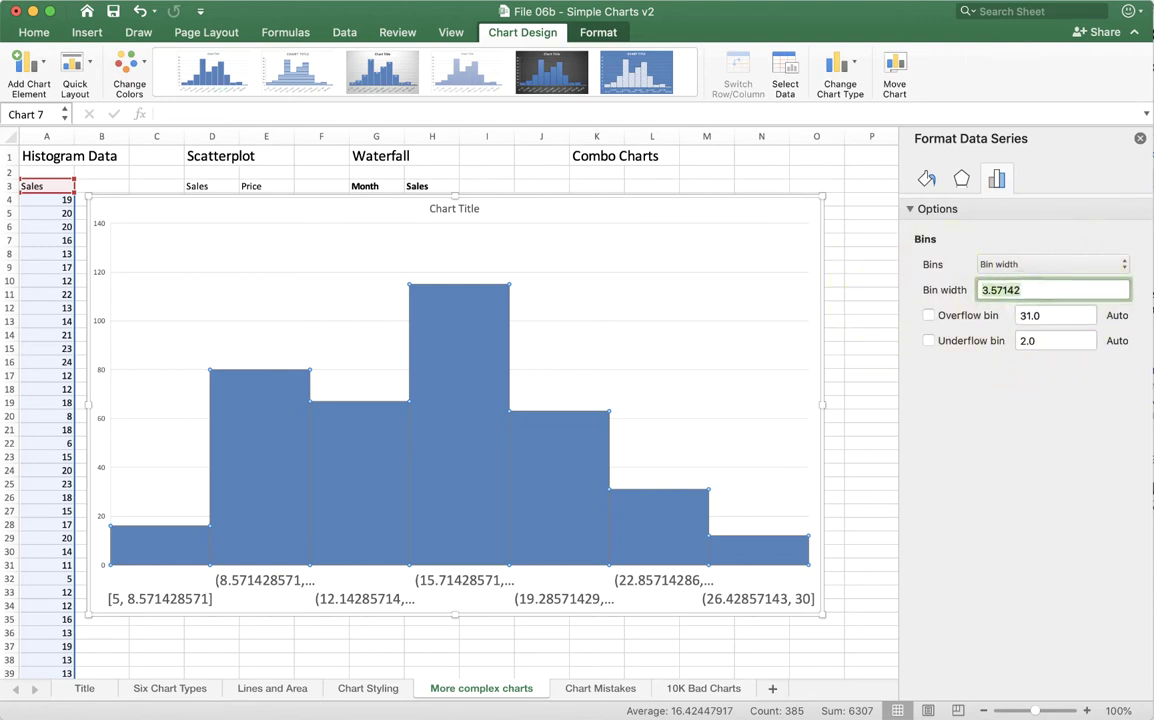
text(3)
key(Return)
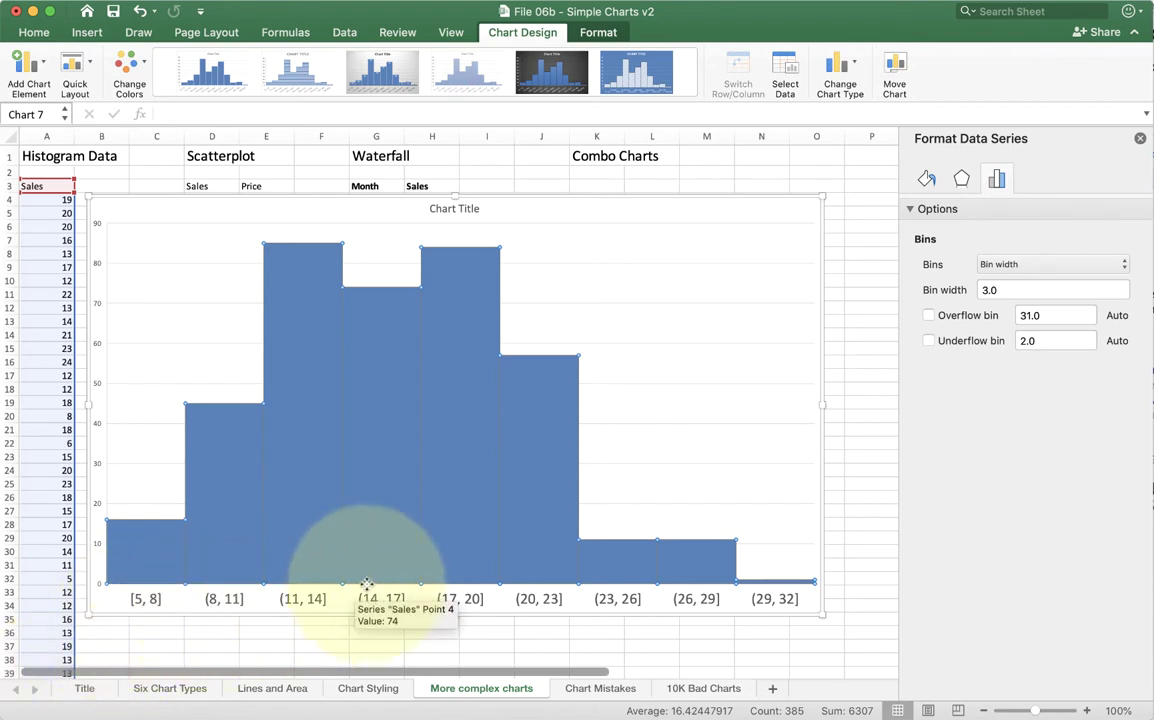
Step: Delete the histogram from the More complex charts sheet
click(617, 460)
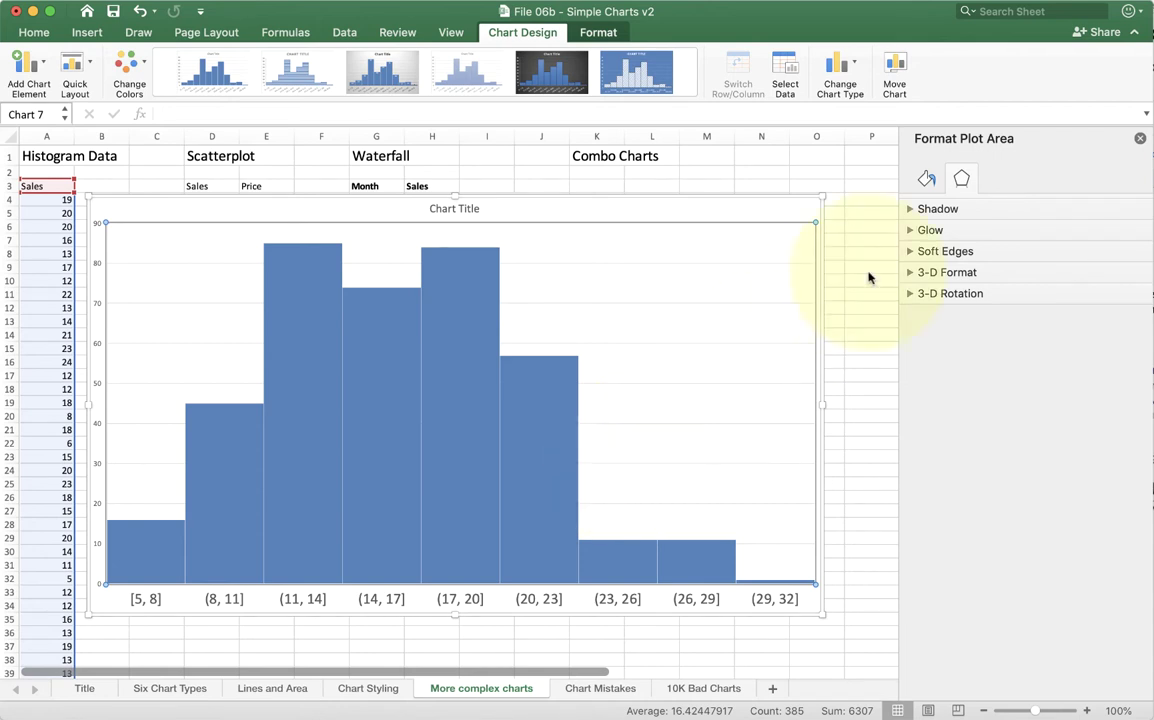
click(795, 200)
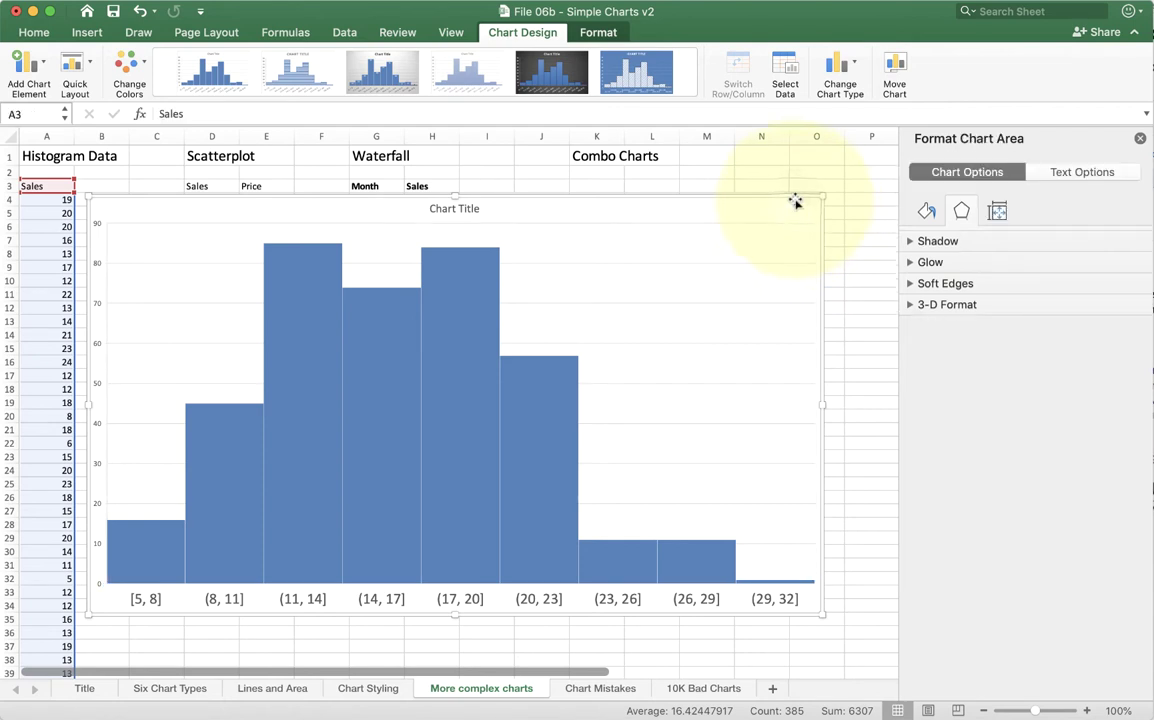
key(Delete)
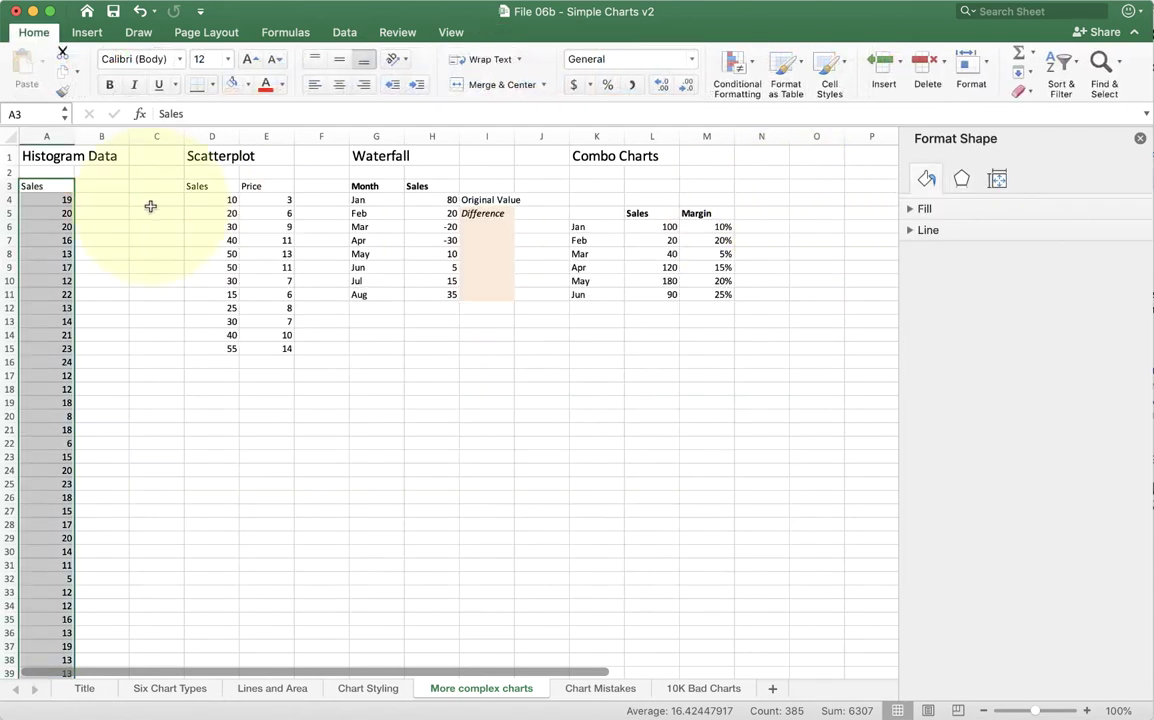
click(157, 285)
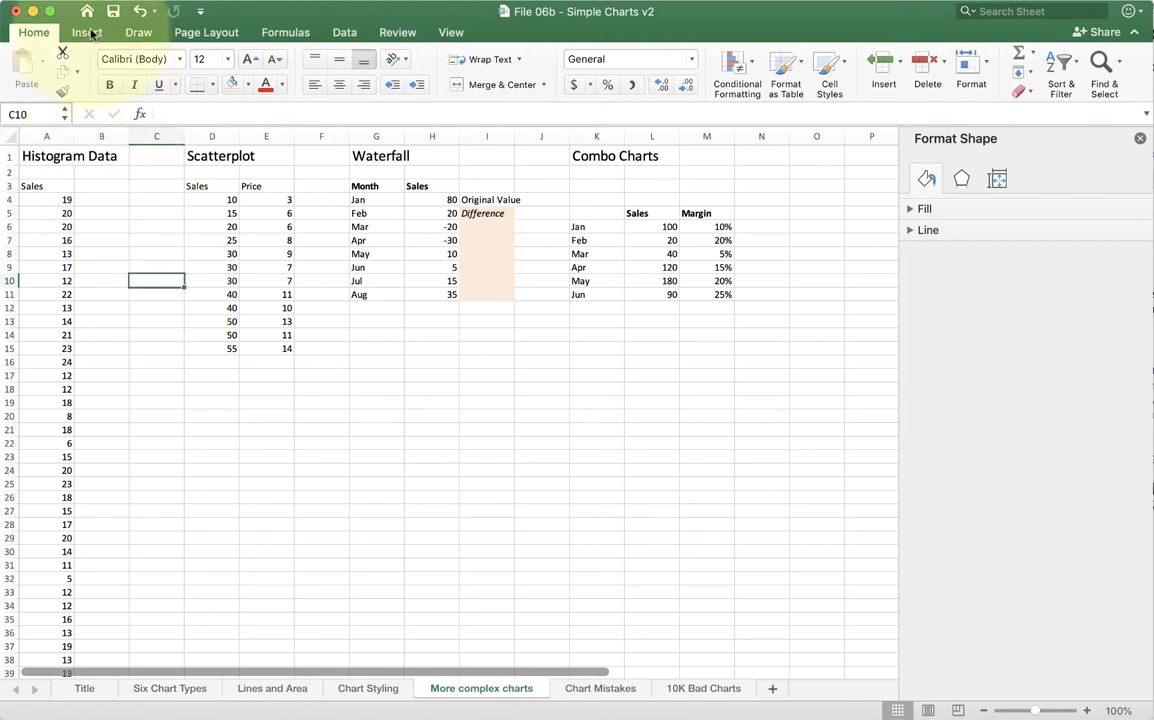
Step: Insert a basic 2-D line chart of the Sales and Price data in D3:E15 and place it below that data
drag(212, 186, 257, 348)
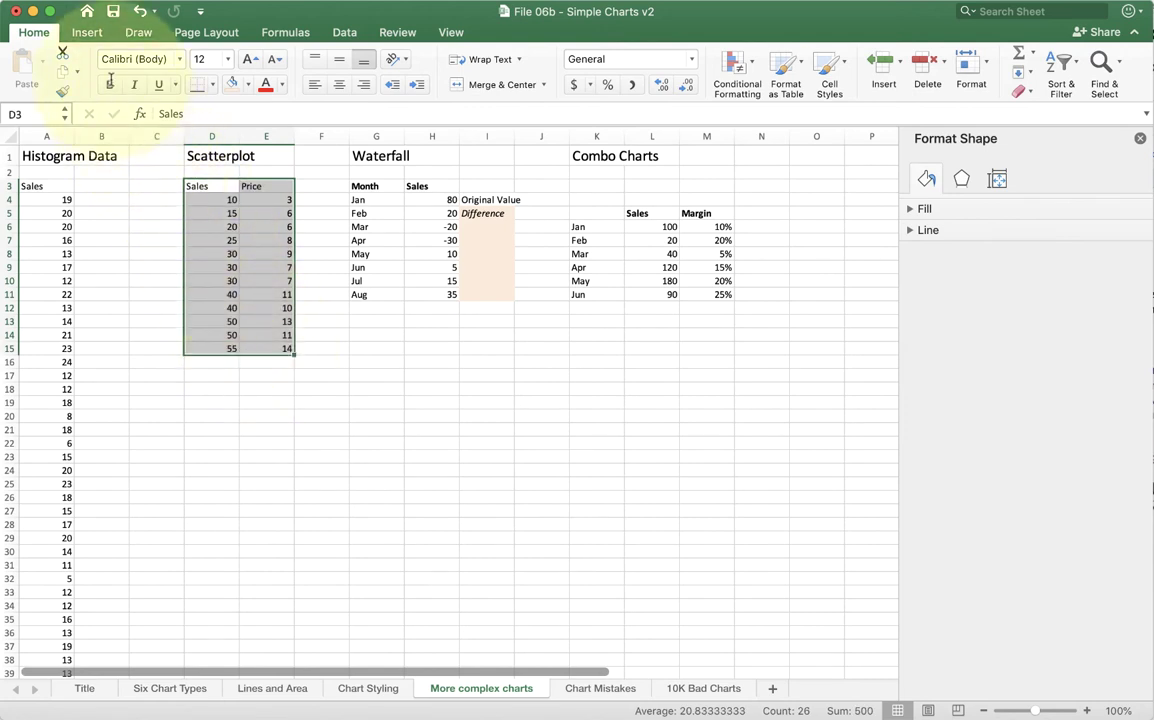
click(87, 32)
click(553, 72)
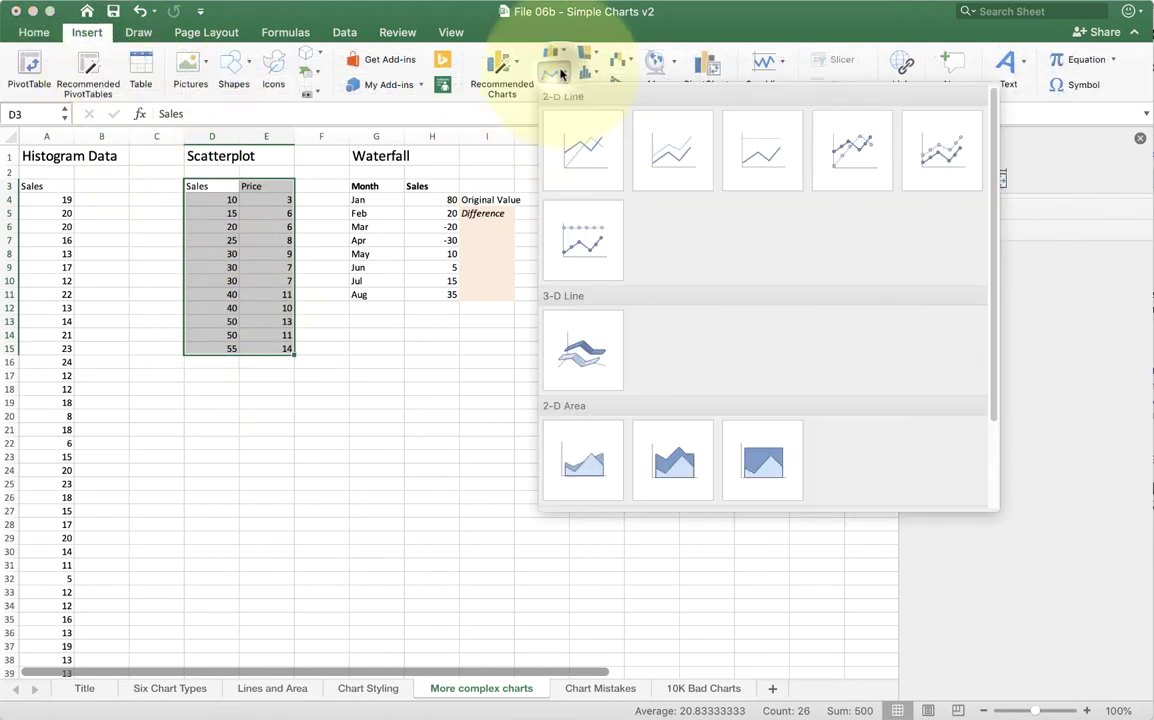
click(585, 147)
drag(523, 322, 272, 415)
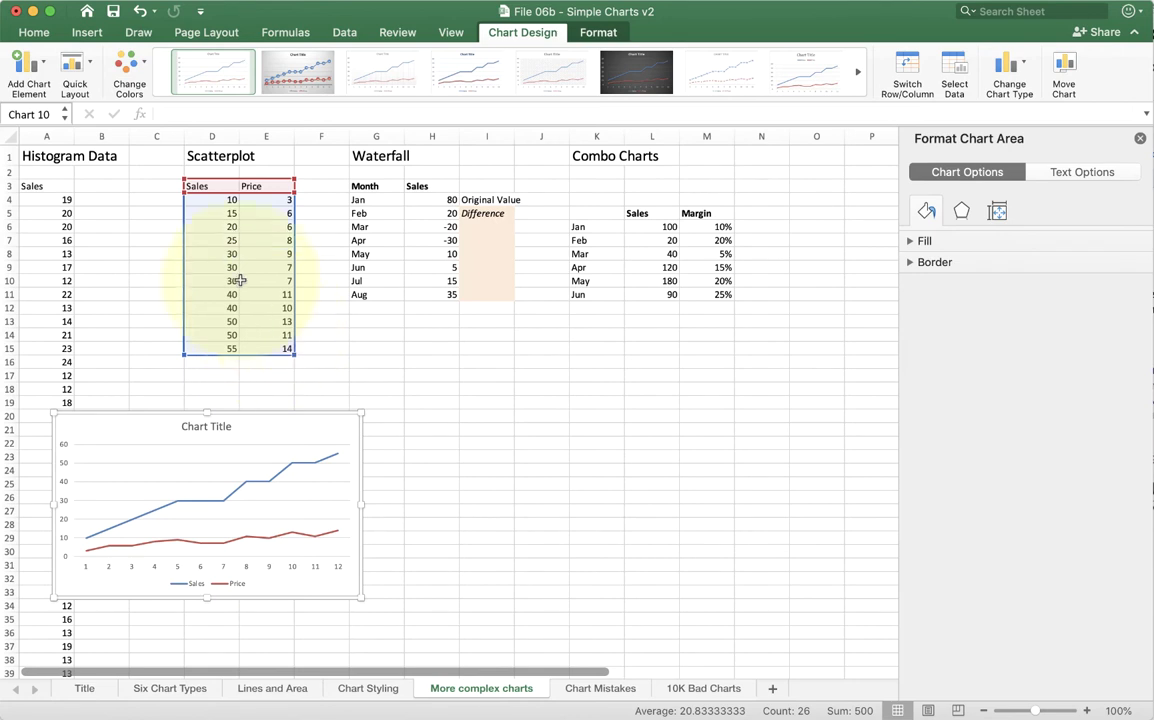
Step: Insert a markers-only scatter chart of D3:E15 and enlarge it to span about H1 to P33
click(155, 210)
drag(200, 186, 267, 346)
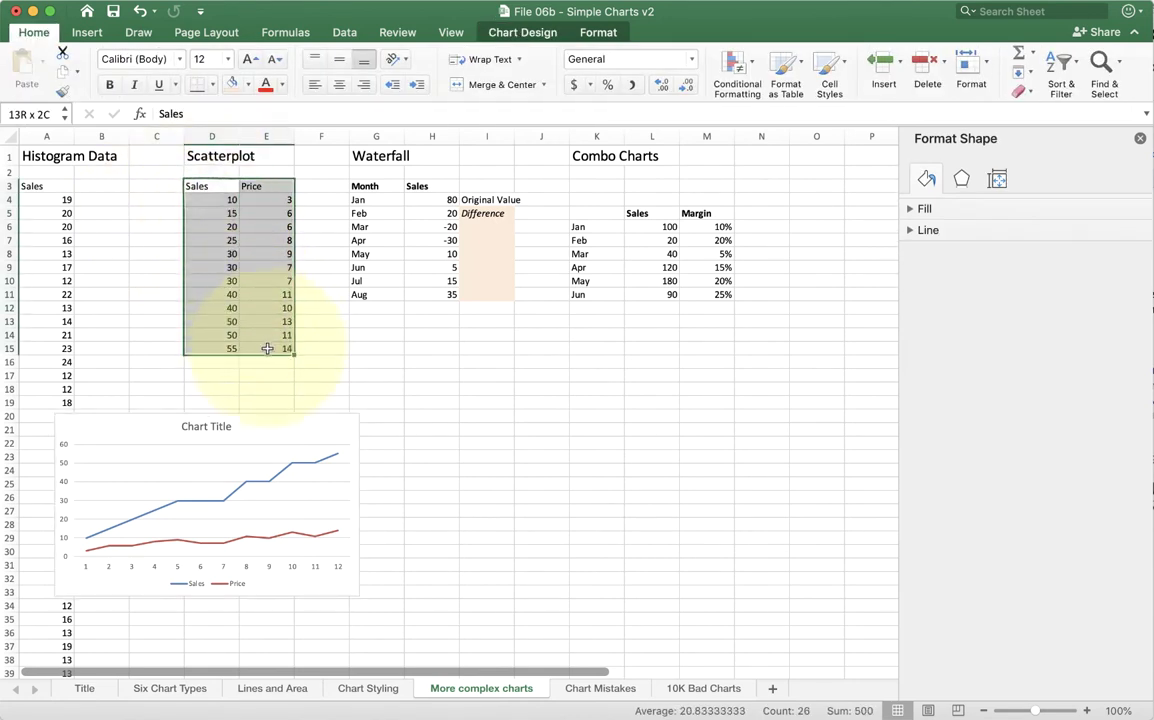
click(87, 32)
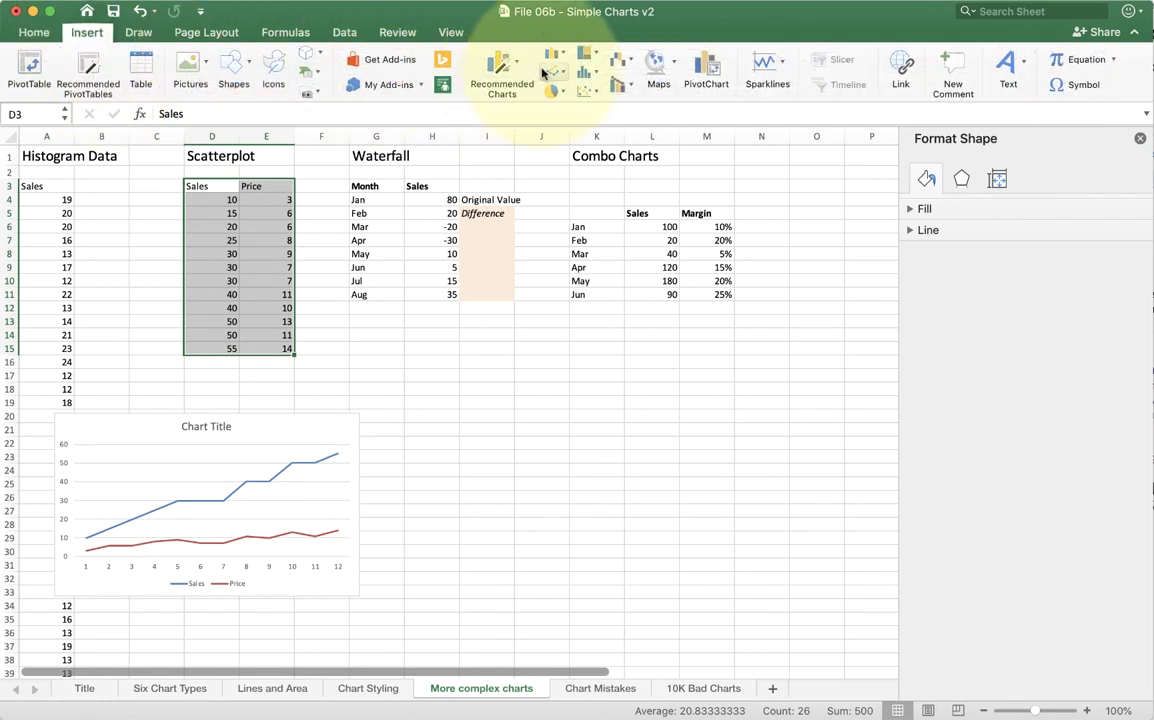
click(587, 91)
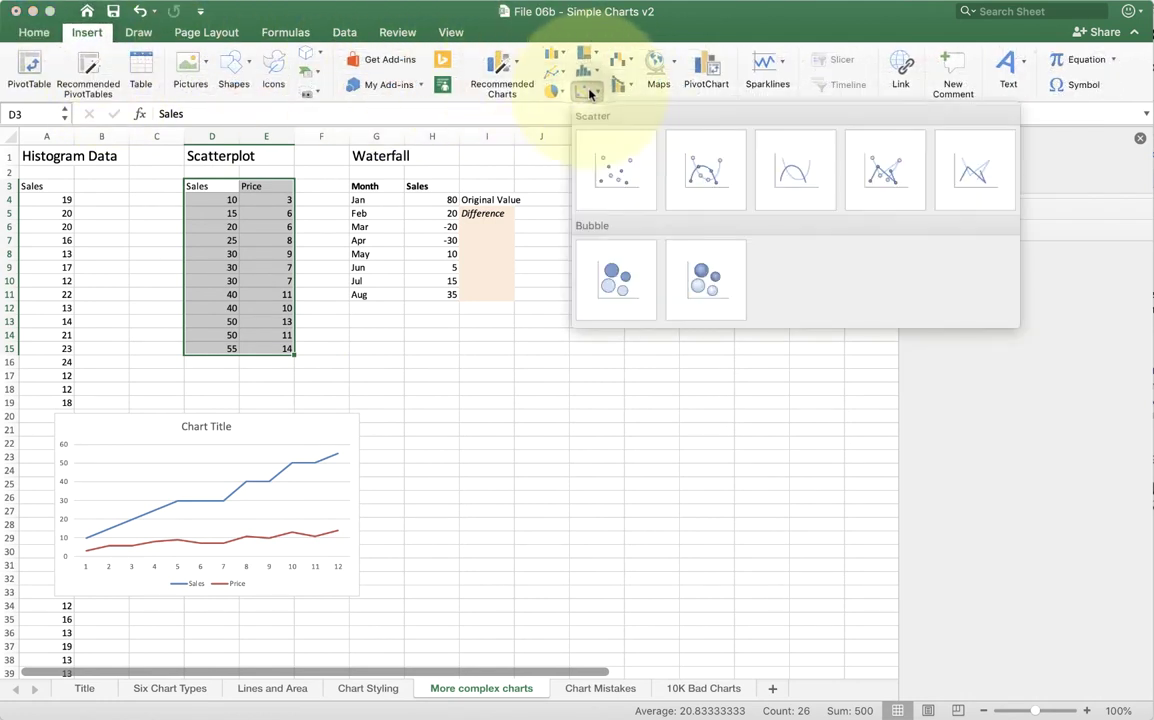
click(607, 172)
drag(554, 327, 870, 161)
Step: Enlarge the line chart to span about B2 to H33 and arrange it side by side with the scatter chart
click(354, 444)
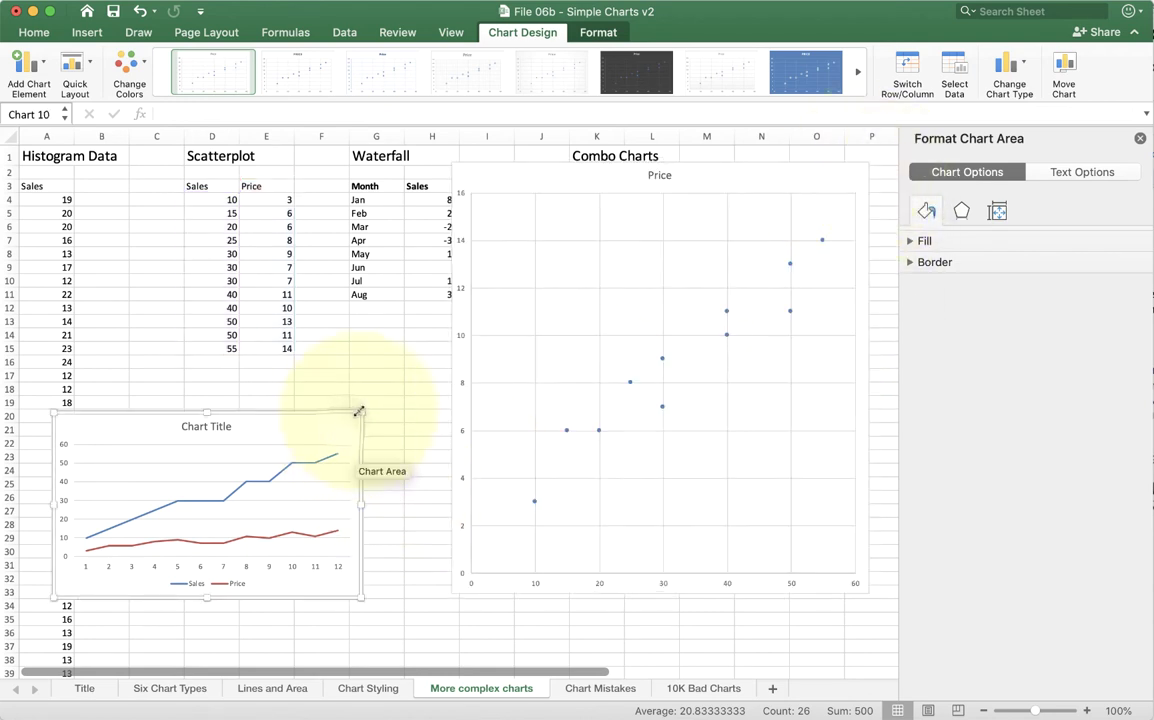
drag(361, 410, 428, 166)
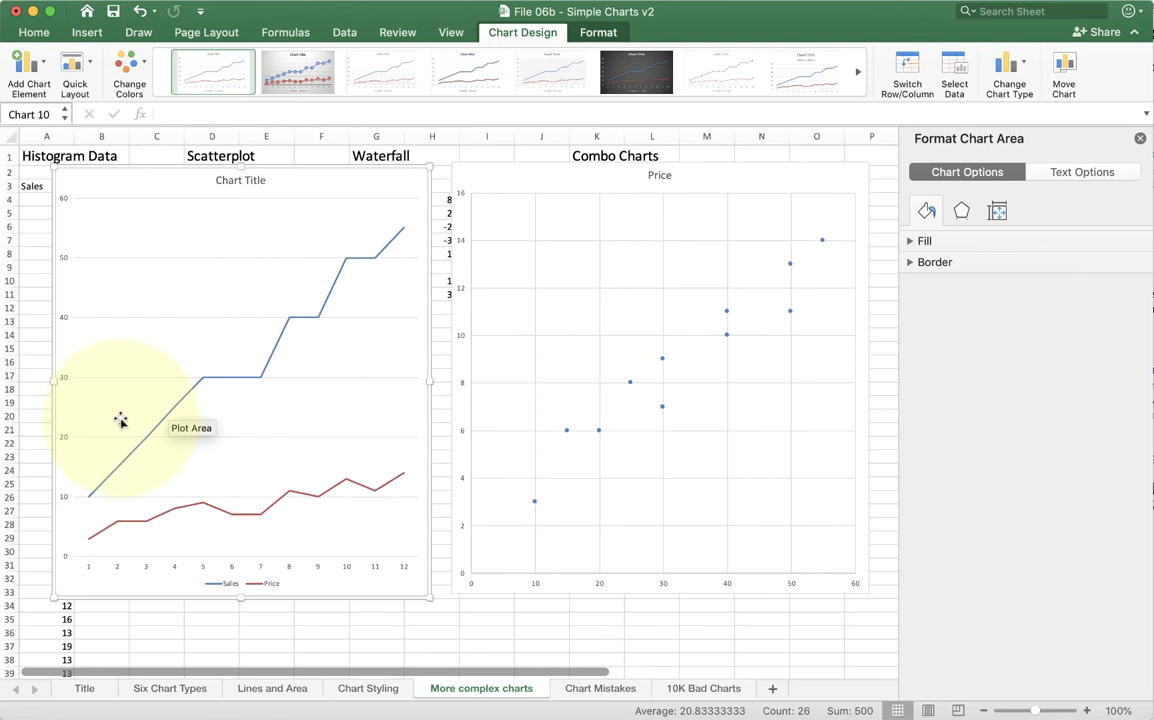
mouse_move(181, 400)
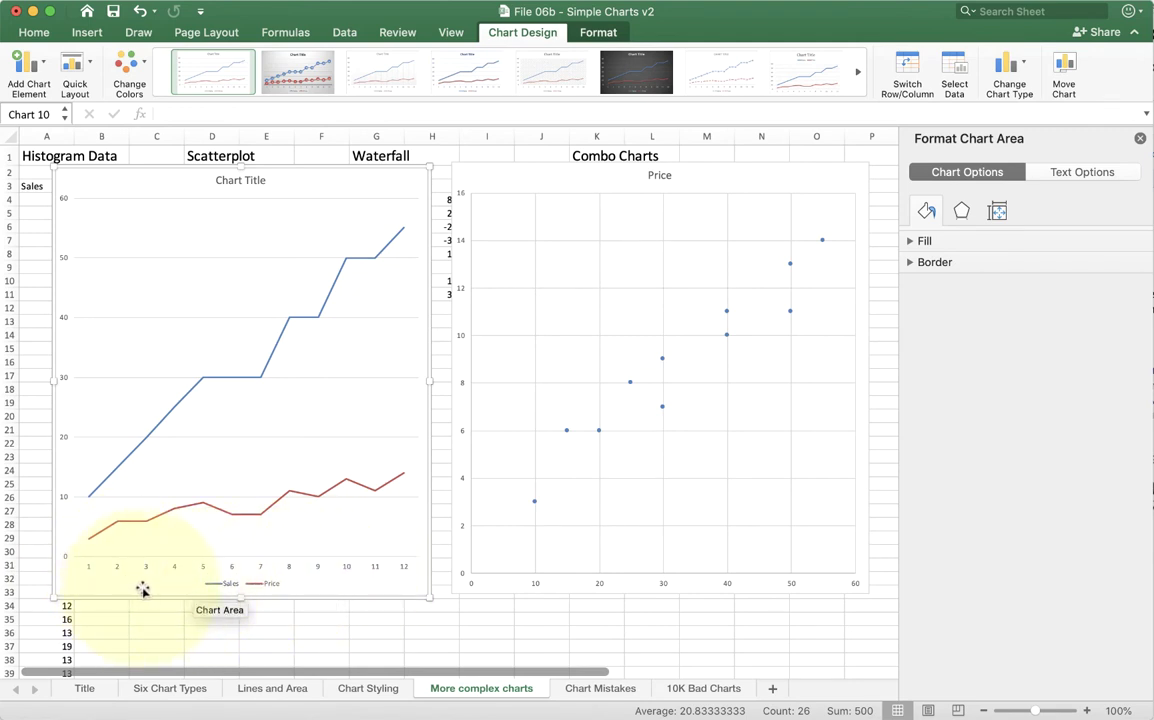
drag(128, 182, 355, 184)
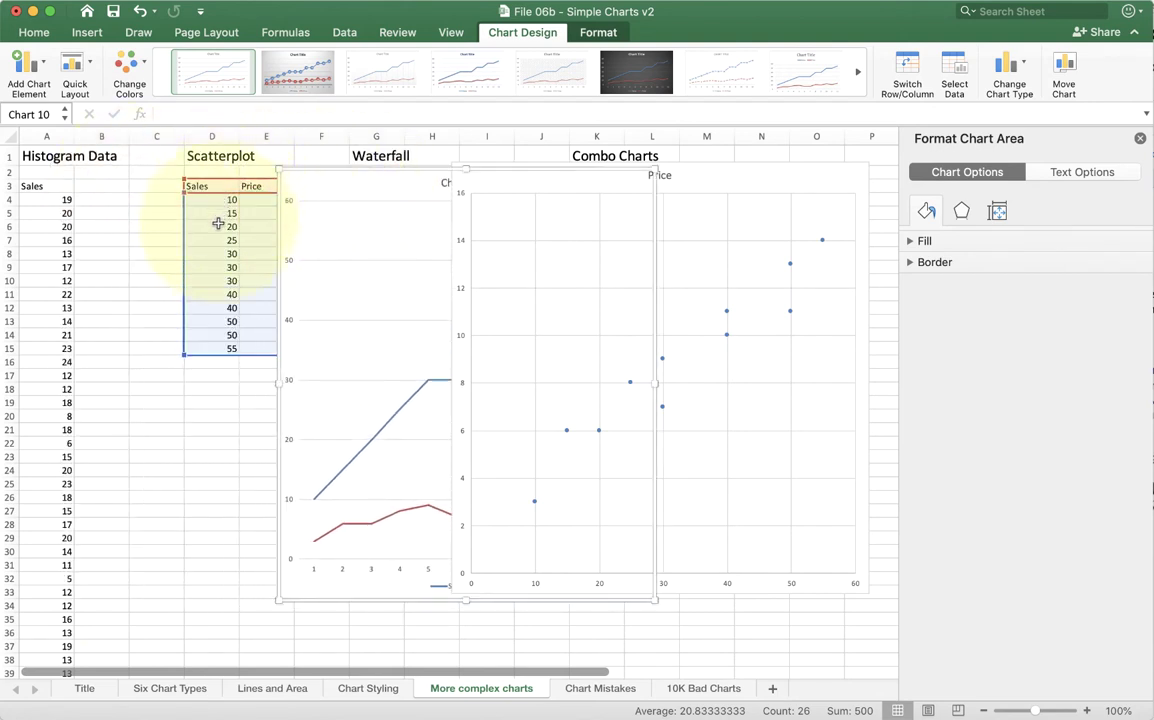
drag(322, 185, 75, 180)
mouse_move(505, 180)
mouse_down()
mouse_move(477, 185)
mouse_move(486, 188)
mouse_up()
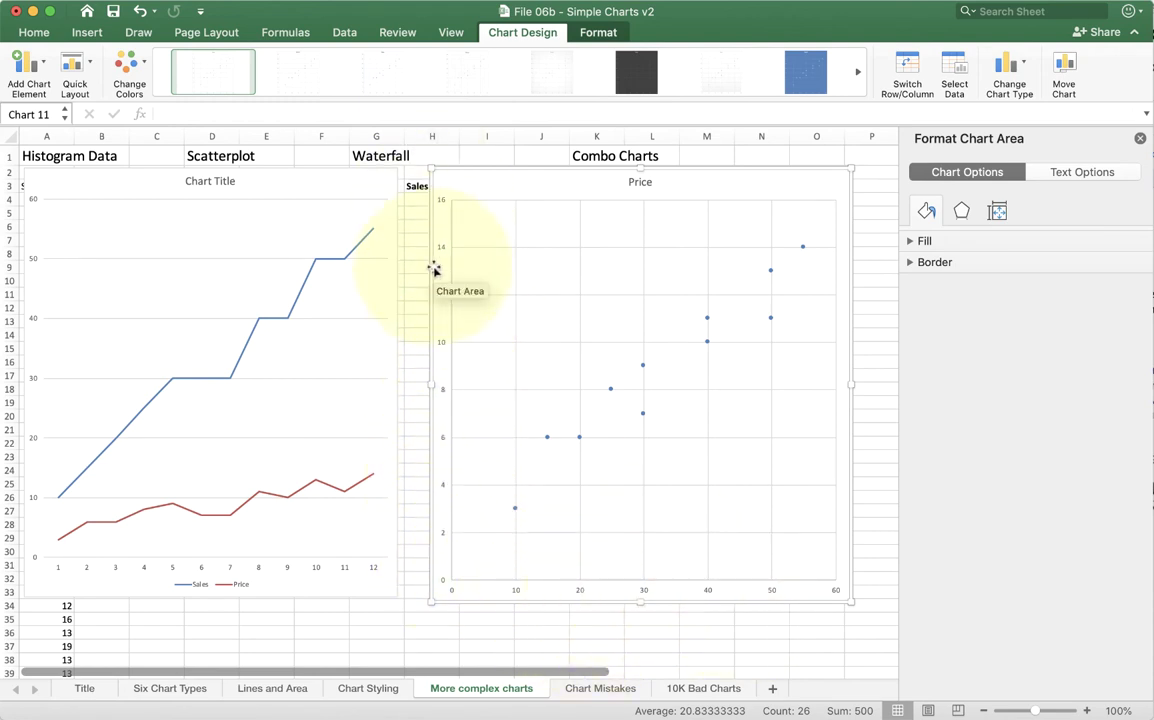
drag(381, 183, 353, 404)
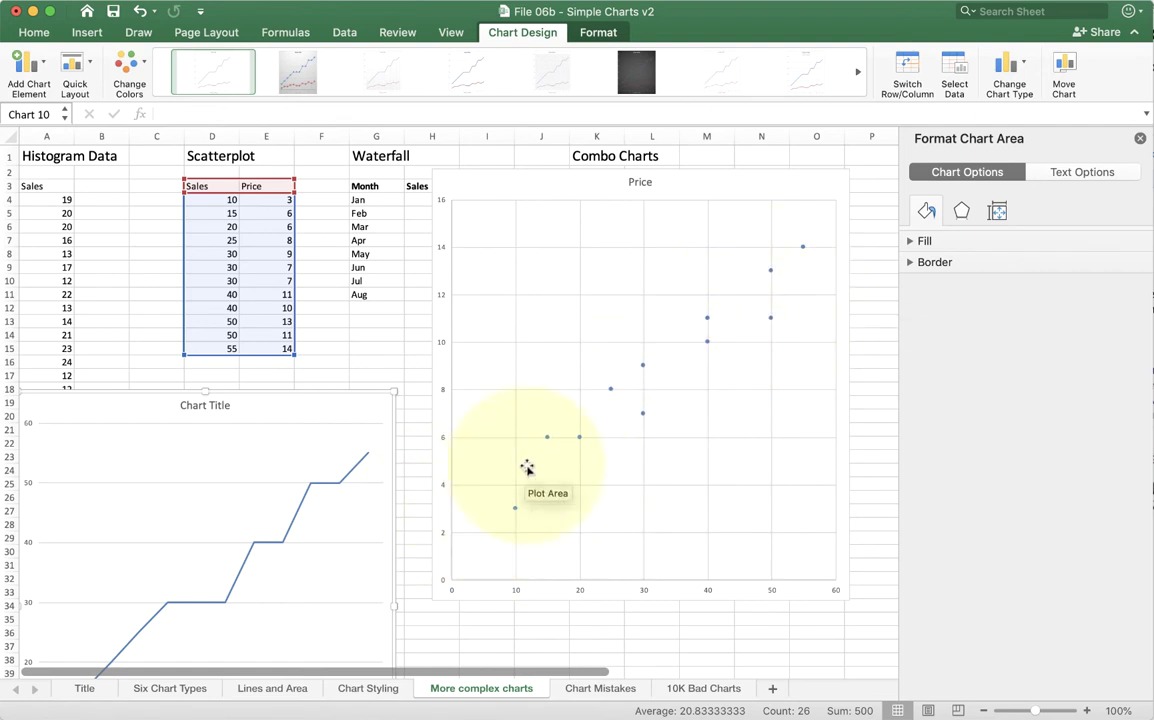
drag(289, 418, 328, 181)
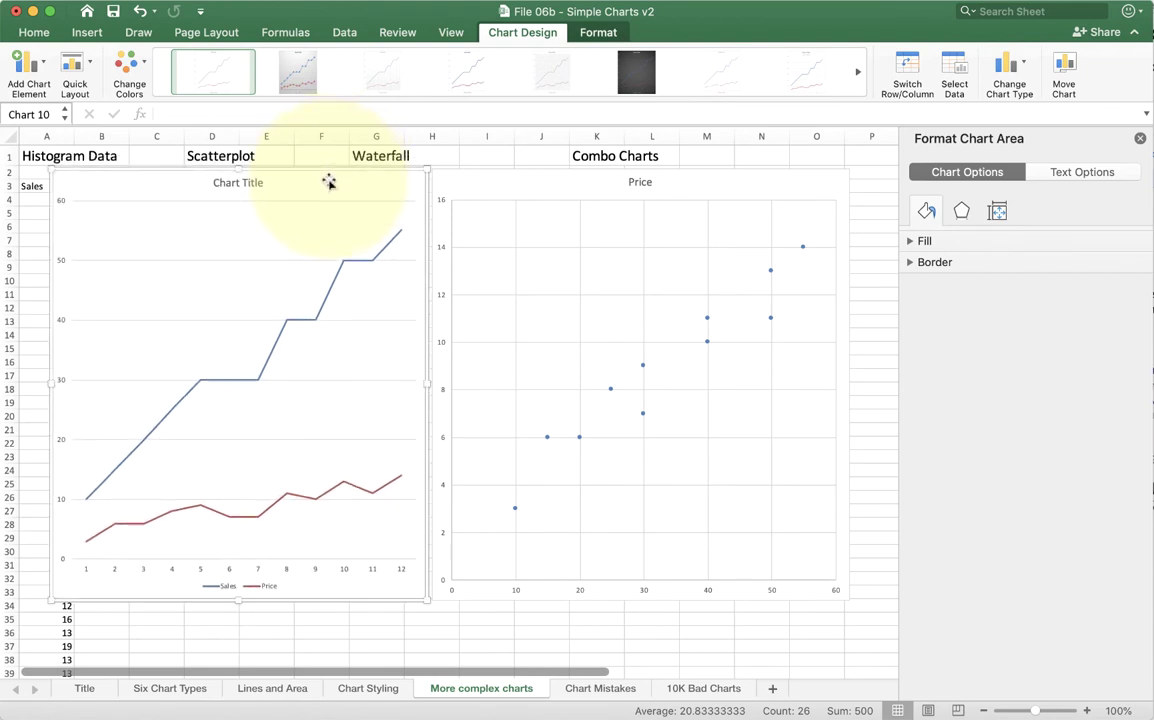
Step: Change the scatter chart to the type with smooth lines and markers, and delete the line chart
click(481, 185)
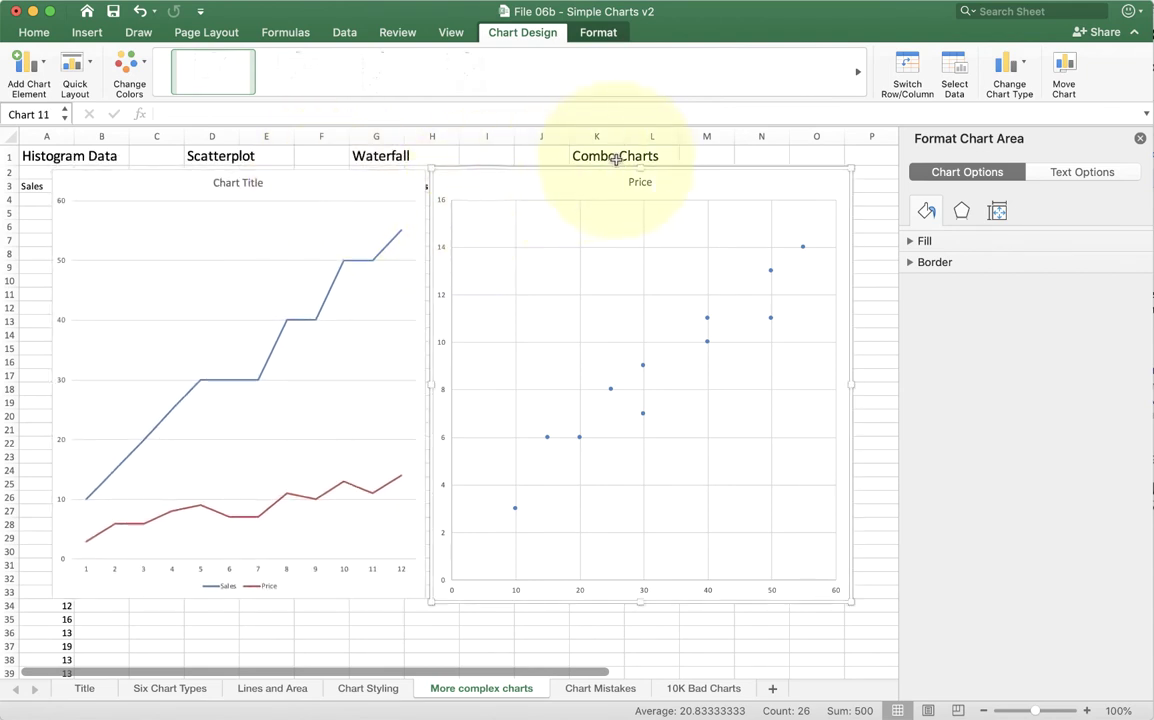
click(999, 76)
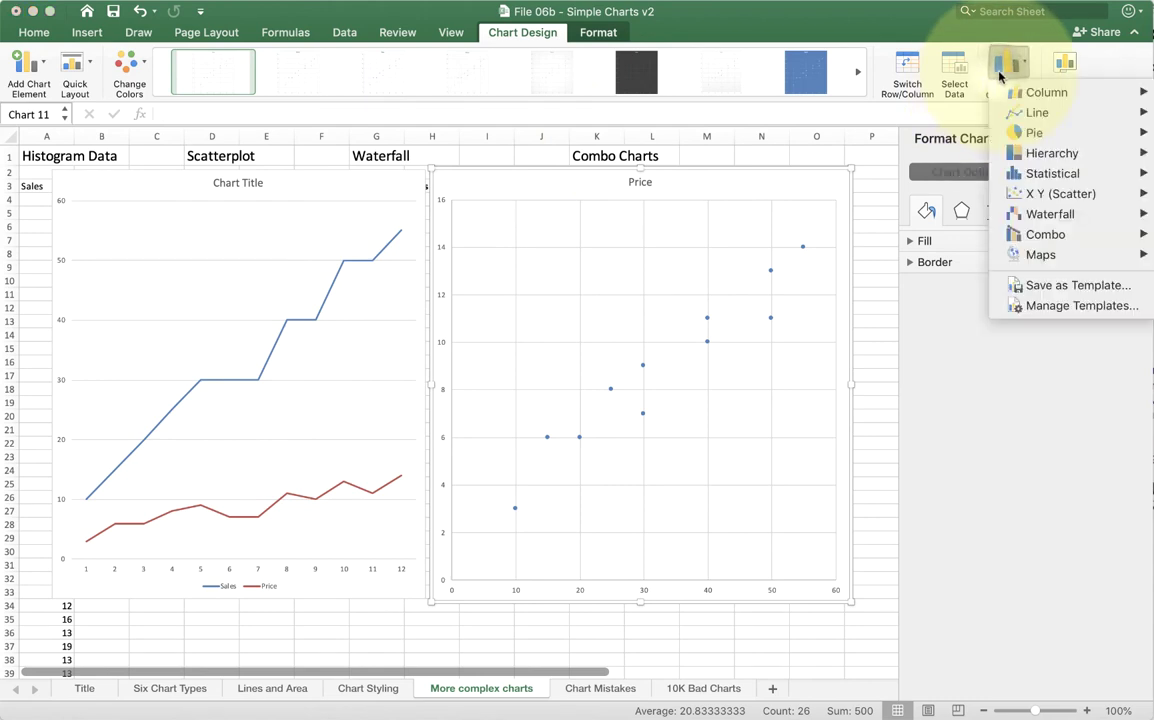
mouse_move(1027, 199)
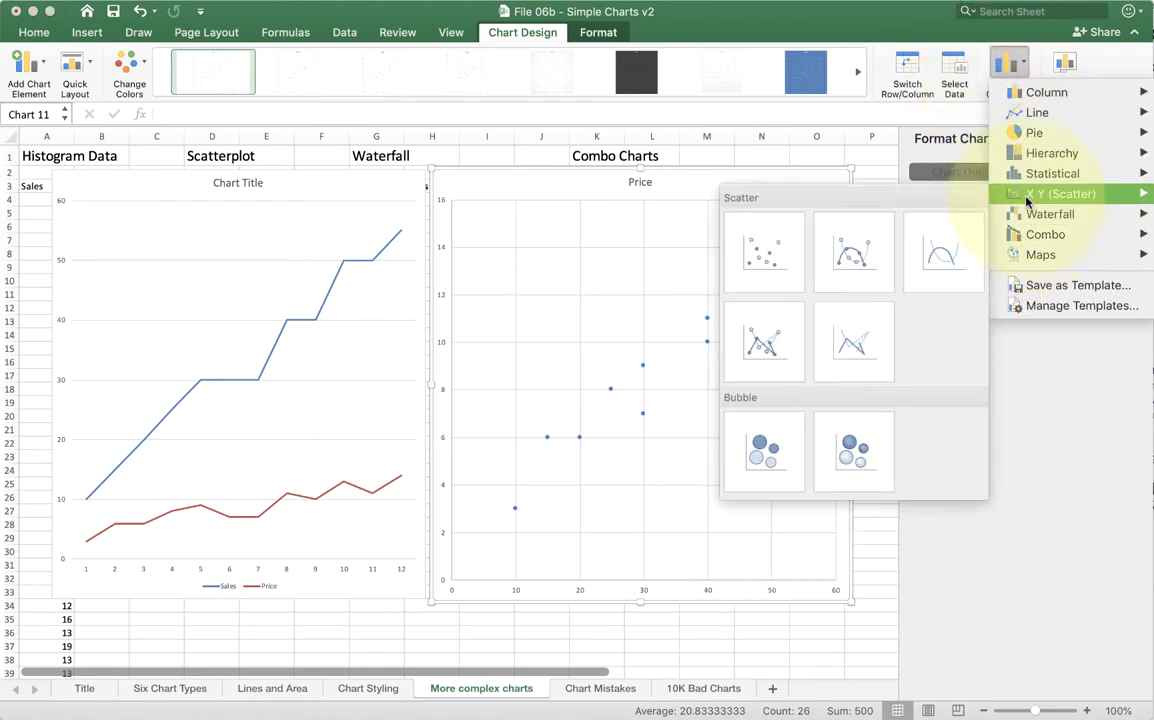
click(854, 252)
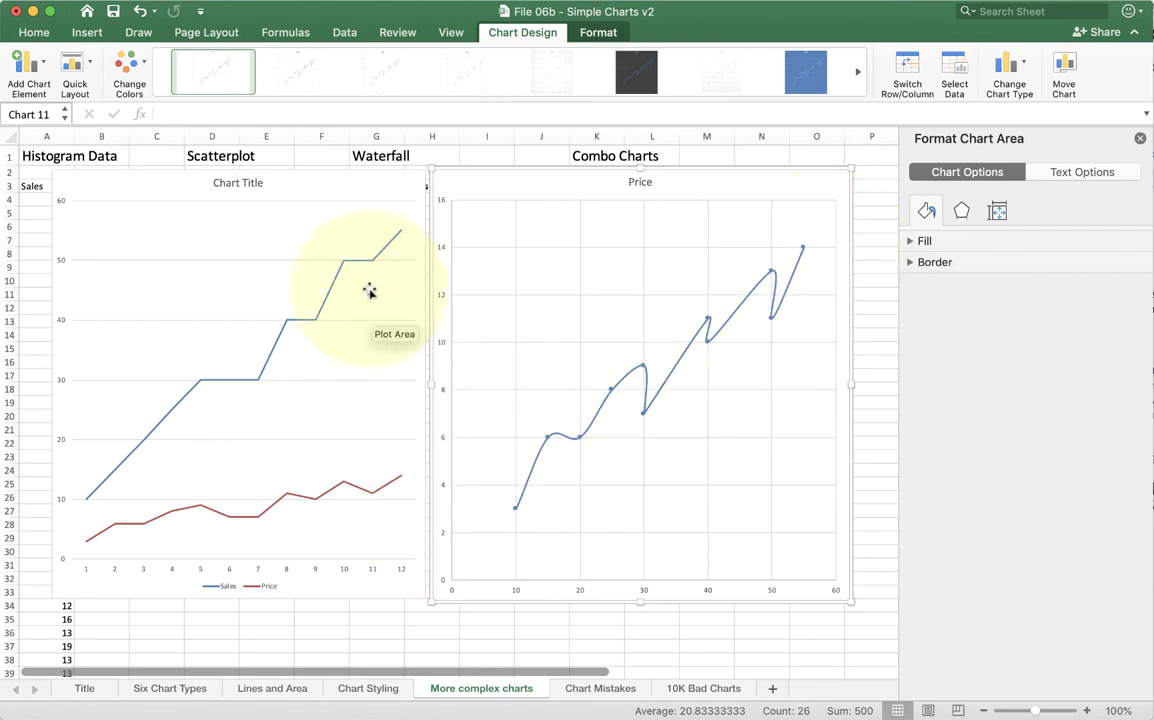
drag(356, 189, 345, 218)
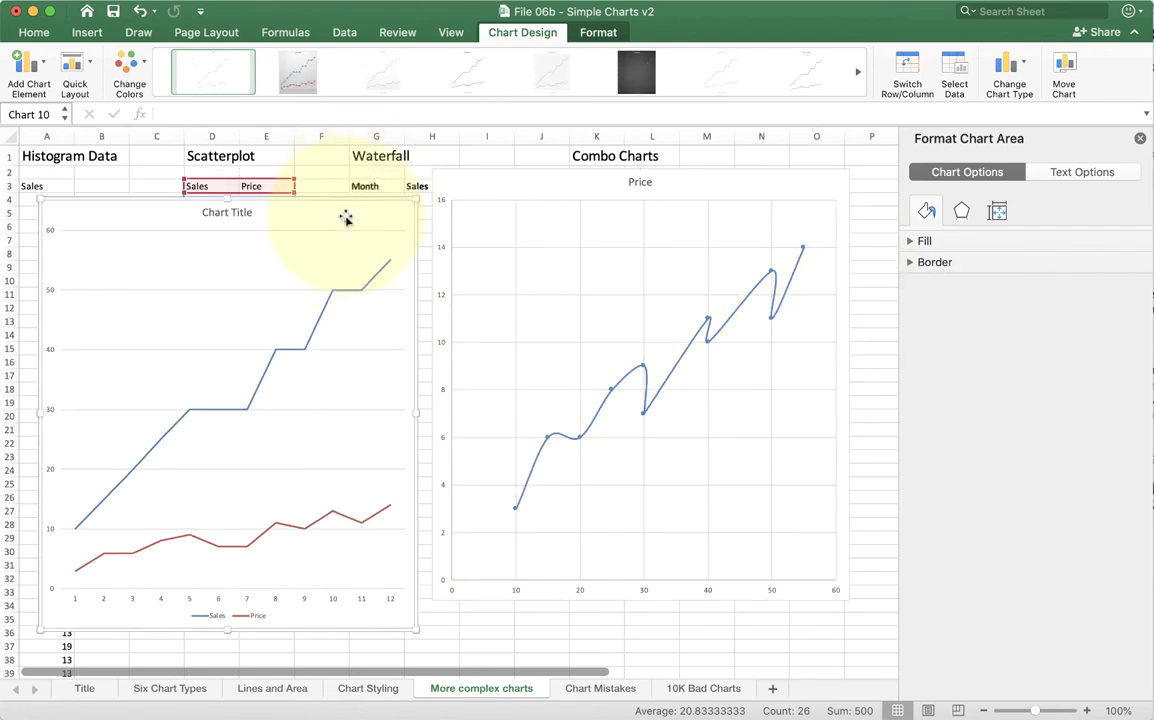
key(Delete)
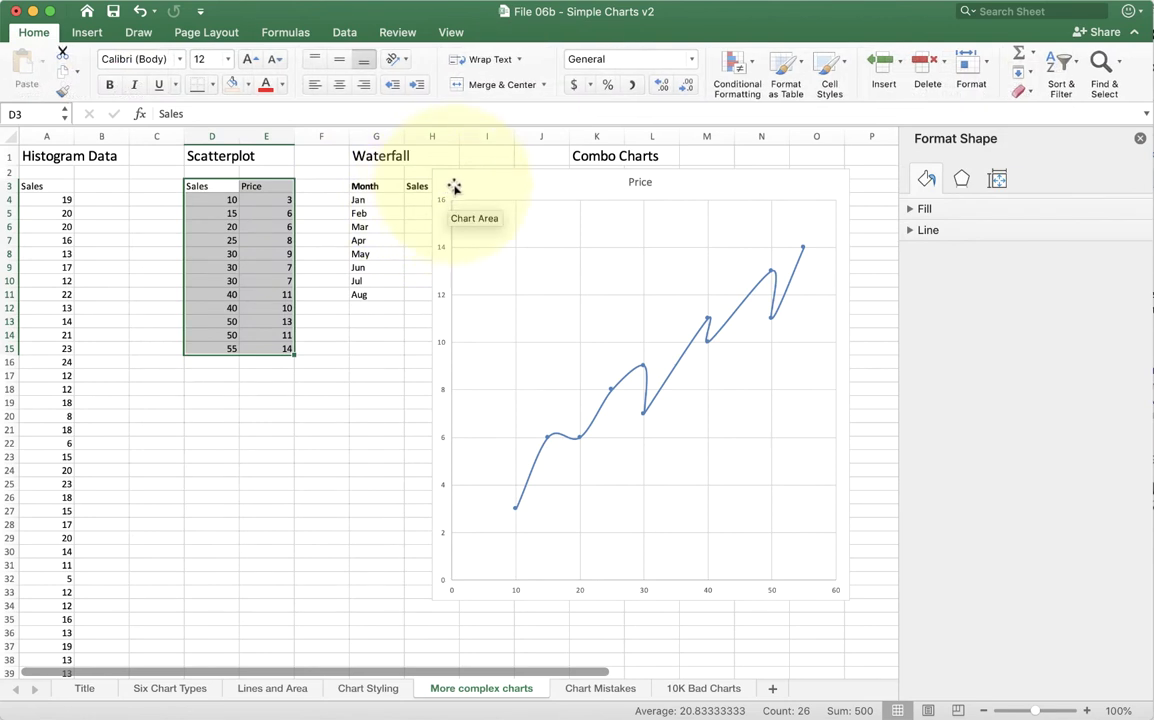
Step: Try switching the rows and columns of the Price scatter chart, and delete that chart
click(452, 182)
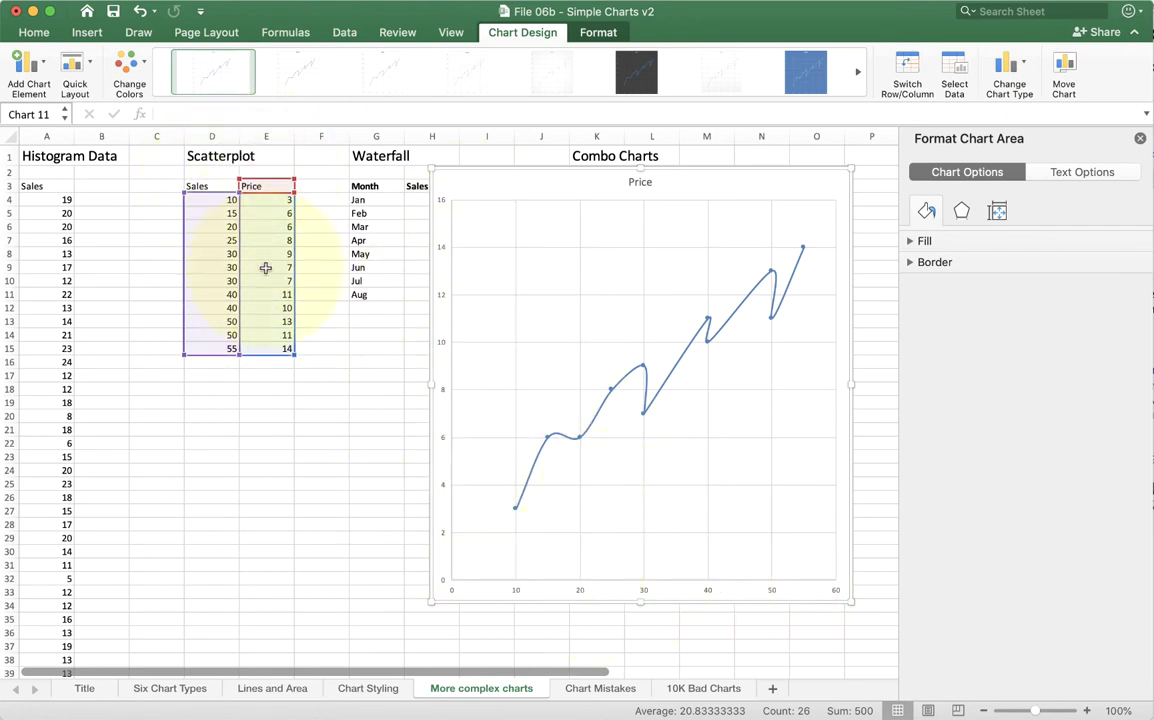
click(899, 80)
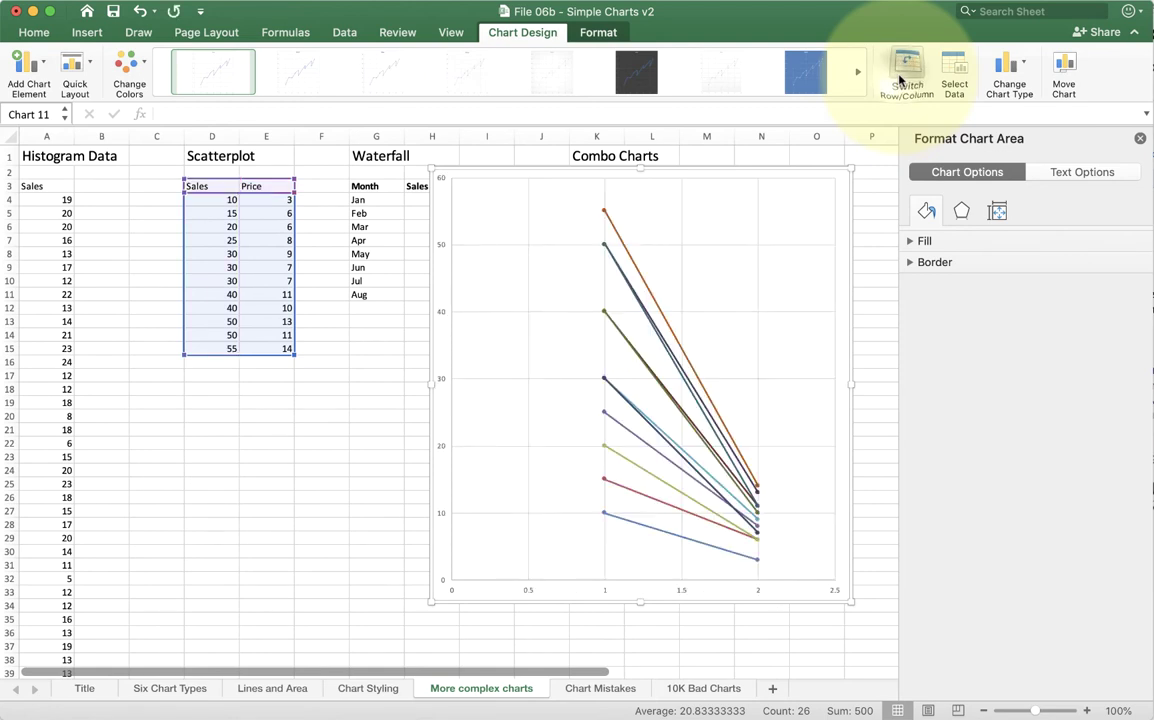
click(899, 80)
click(899, 80)
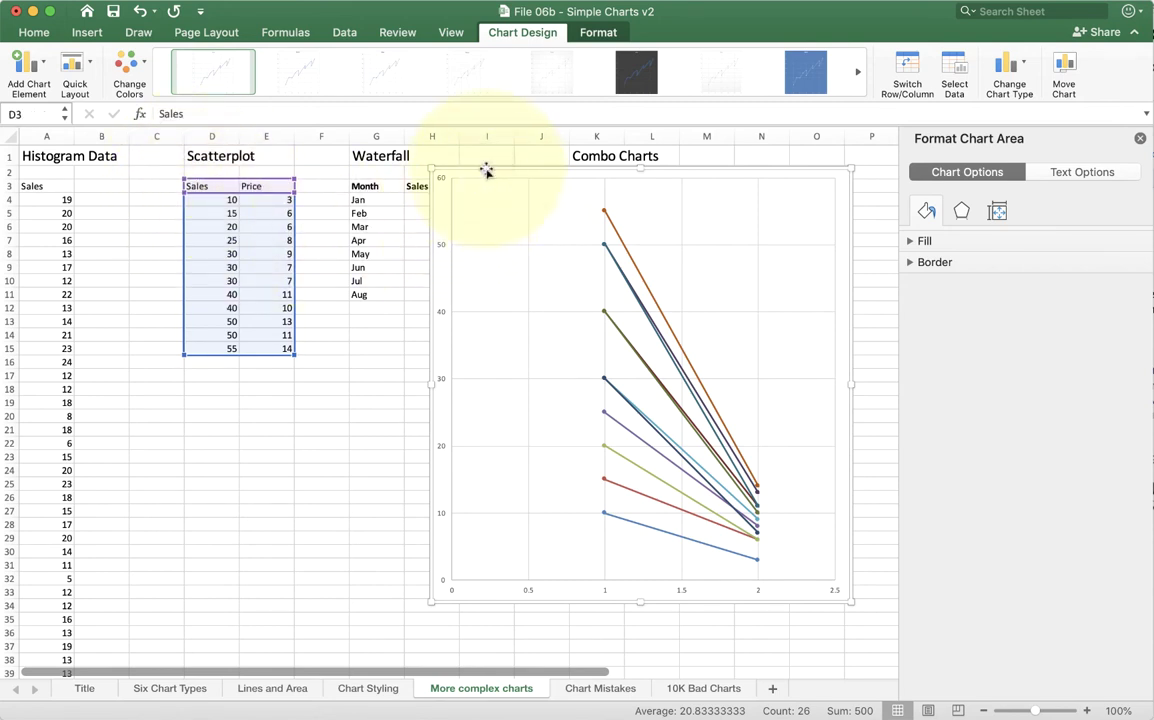
key(Delete)
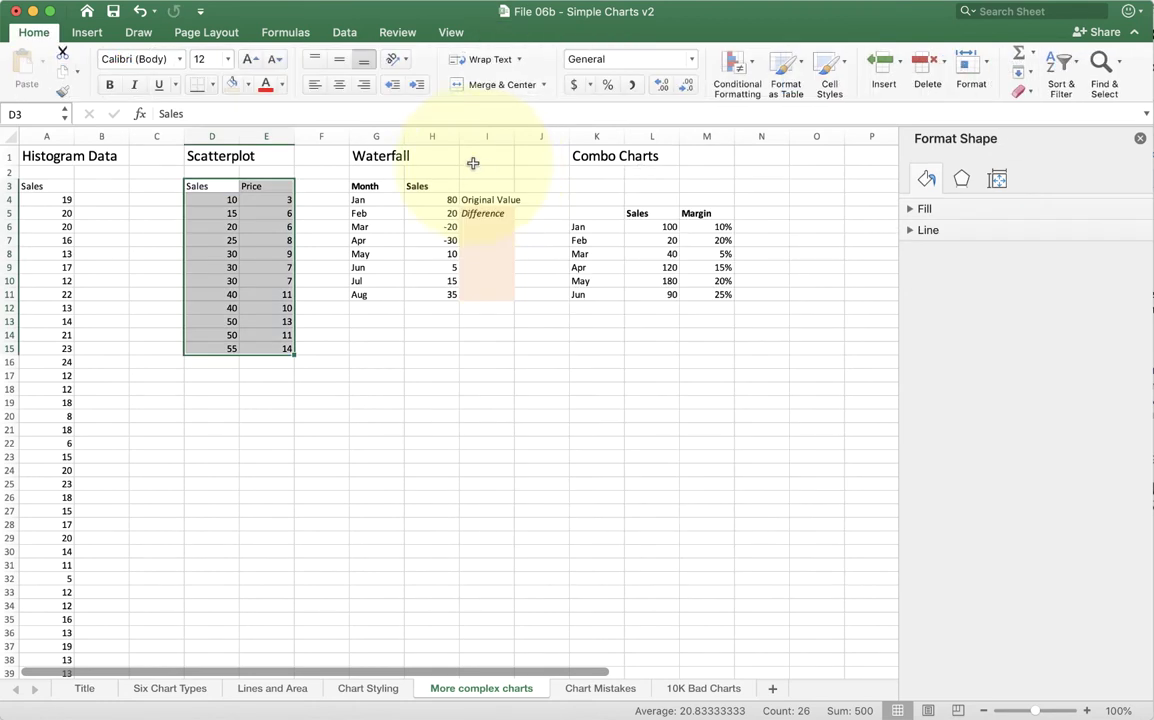
click(472, 162)
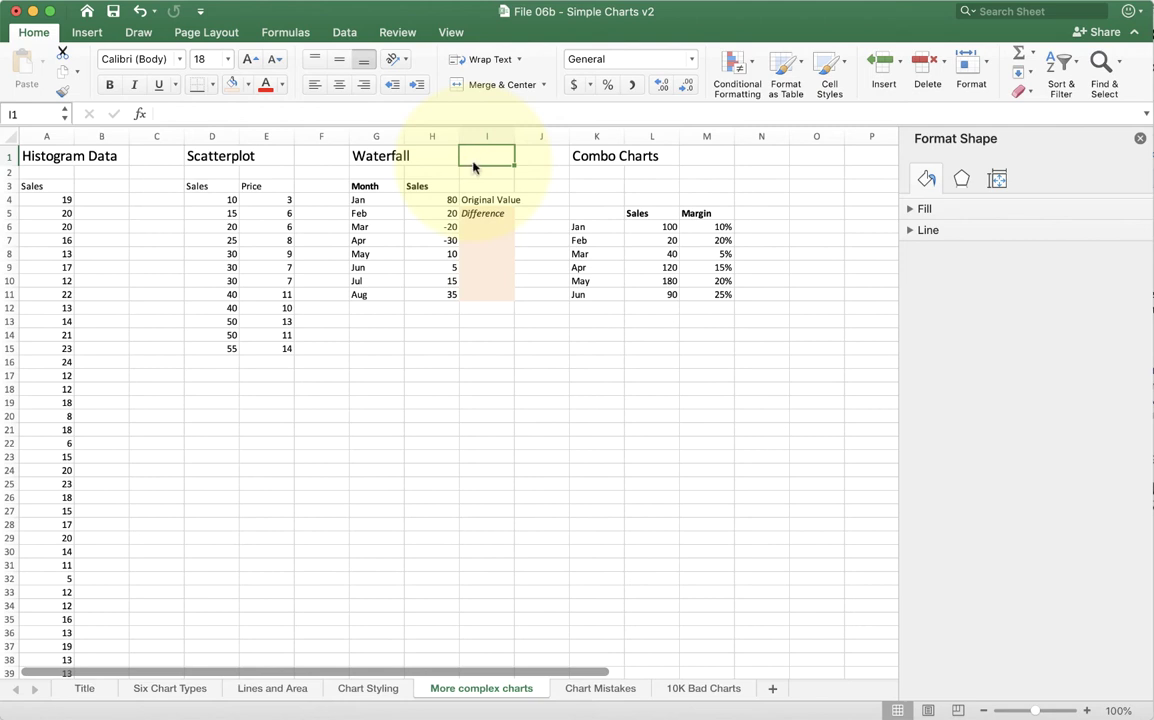
Step: Examine the Waterfall table's Sales column, from the original value in H4 to the monthly differences in H5:H11
click(420, 201)
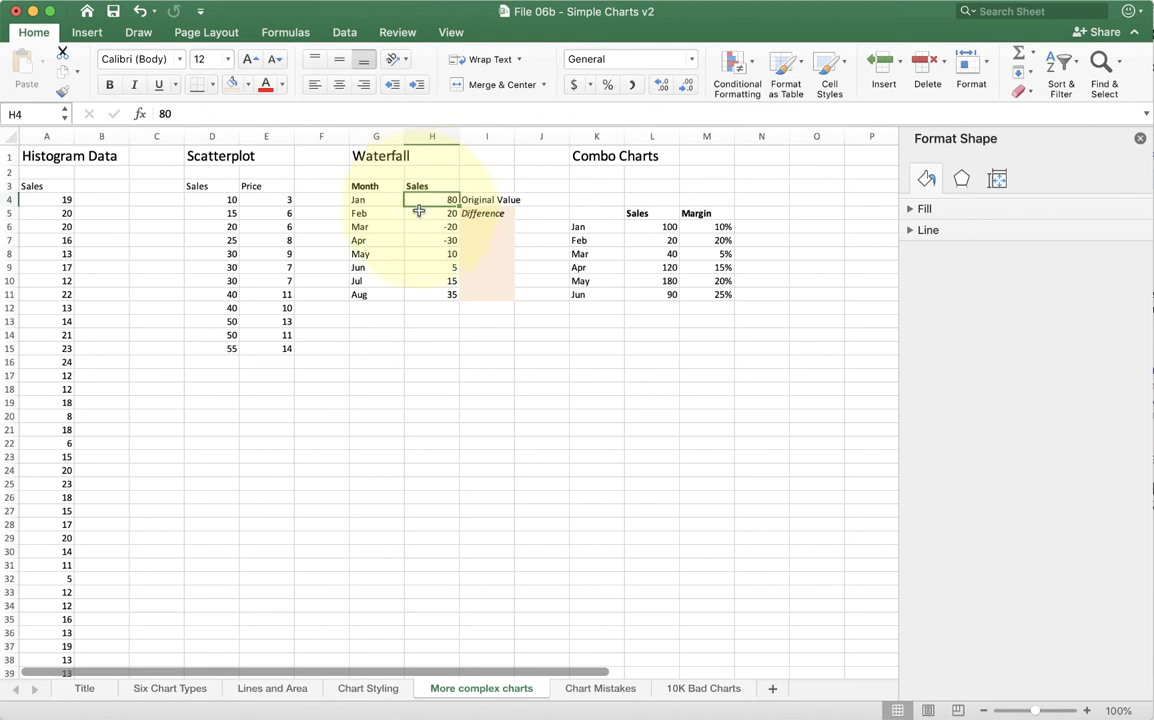
click(419, 212)
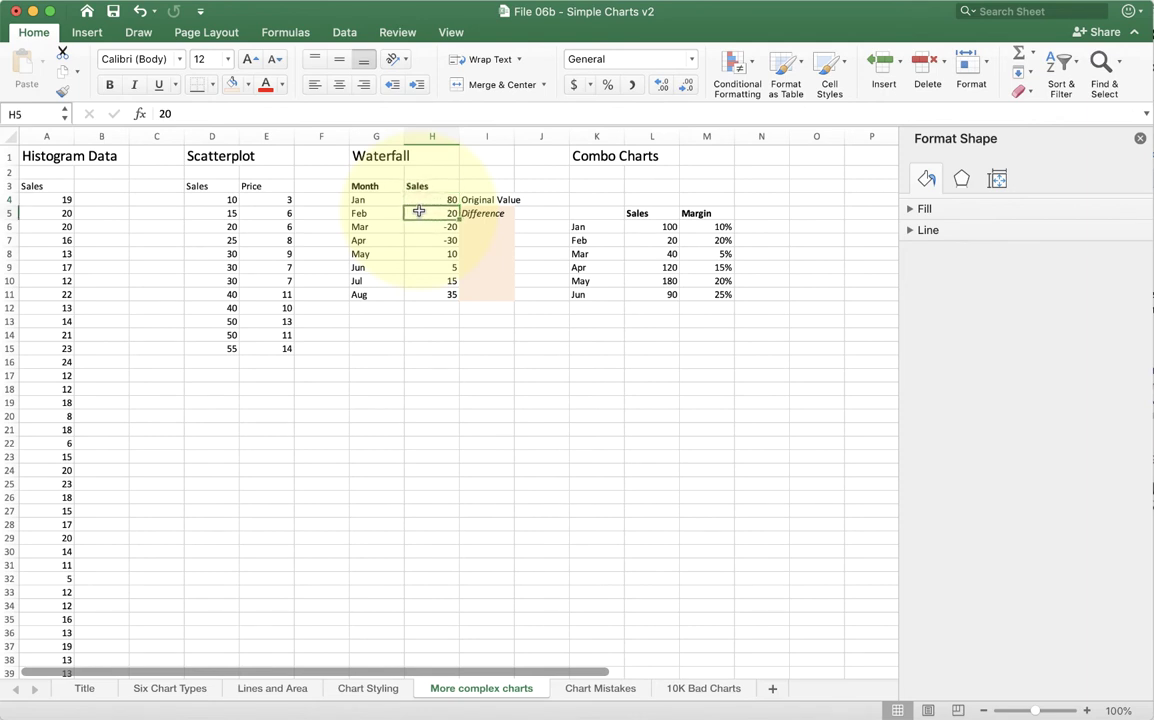
click(411, 228)
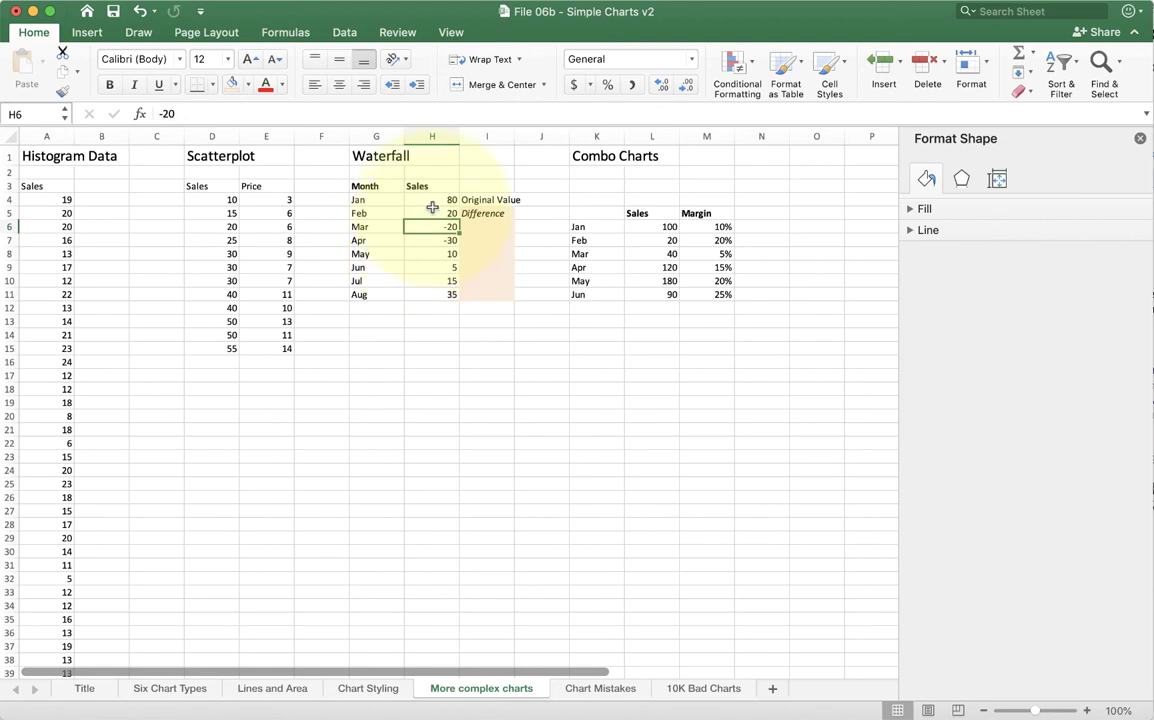
drag(425, 212, 422, 295)
click(428, 199)
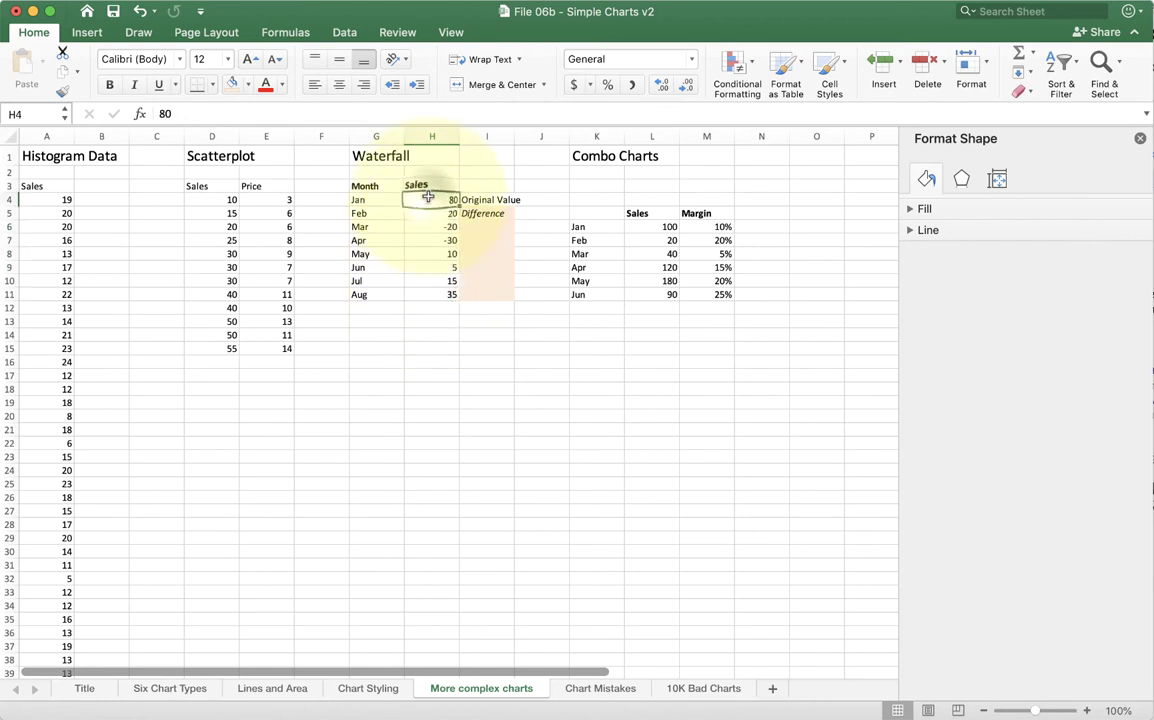
Step: Insert a waterfall chart of G3:H11 and enlarge it to span about F2 to N26
drag(390, 185, 428, 294)
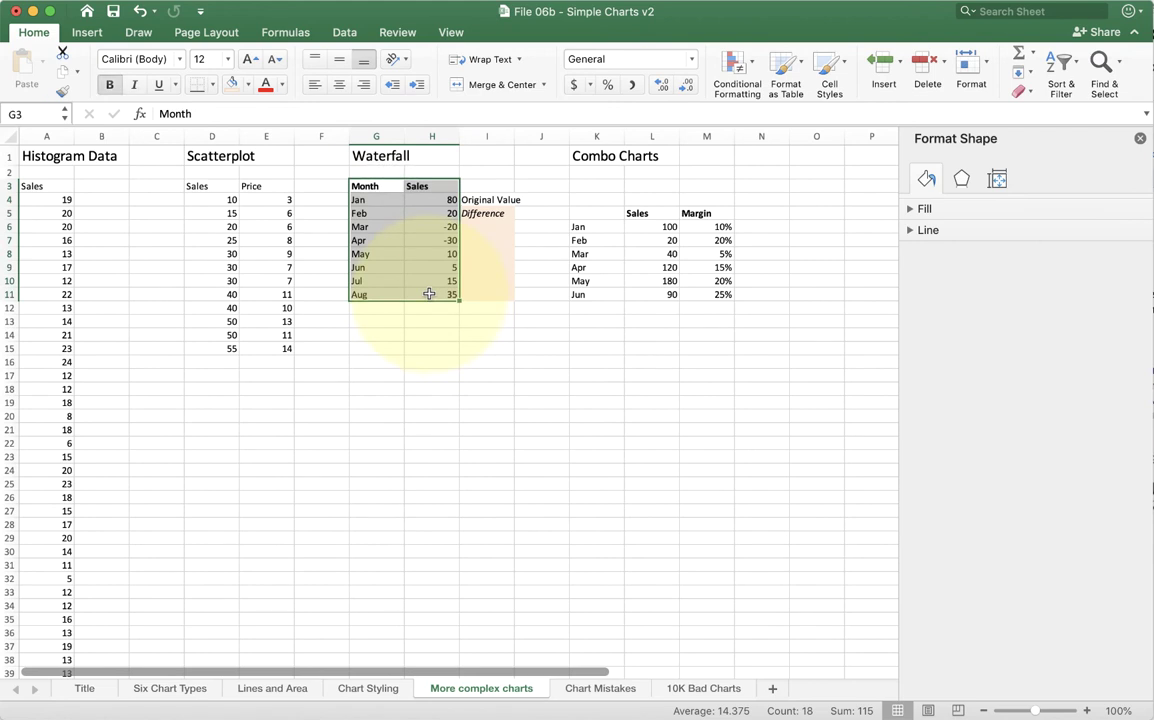
click(87, 32)
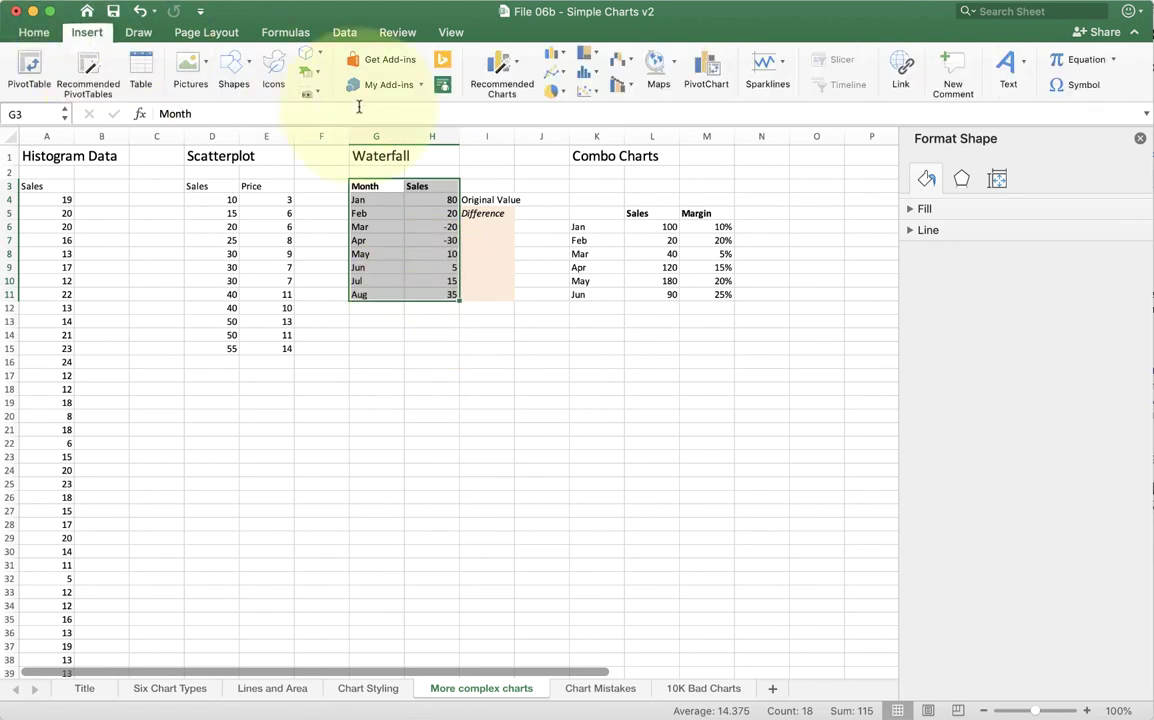
click(620, 63)
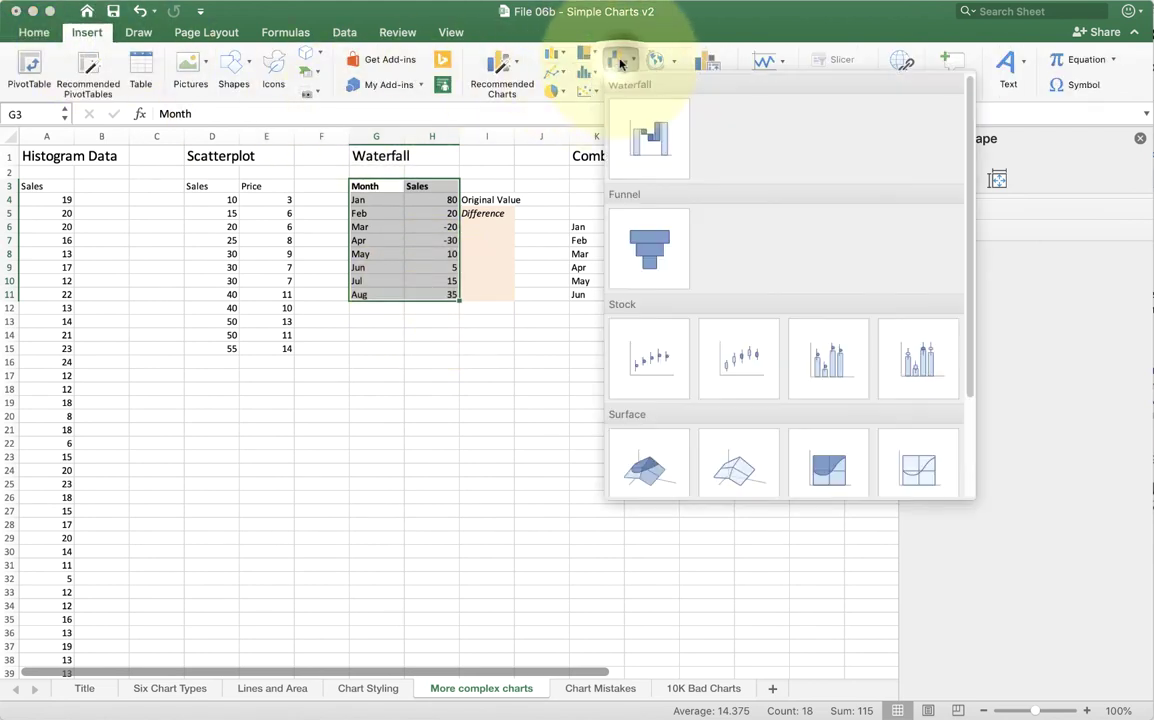
click(641, 149)
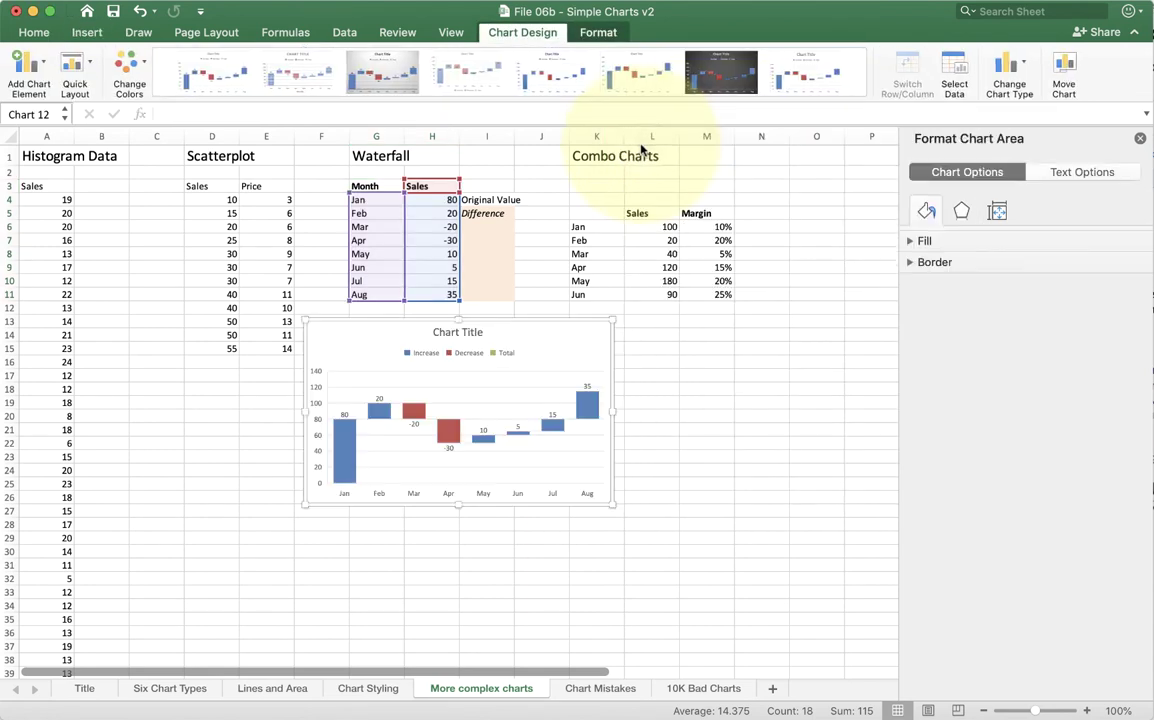
drag(614, 319, 774, 175)
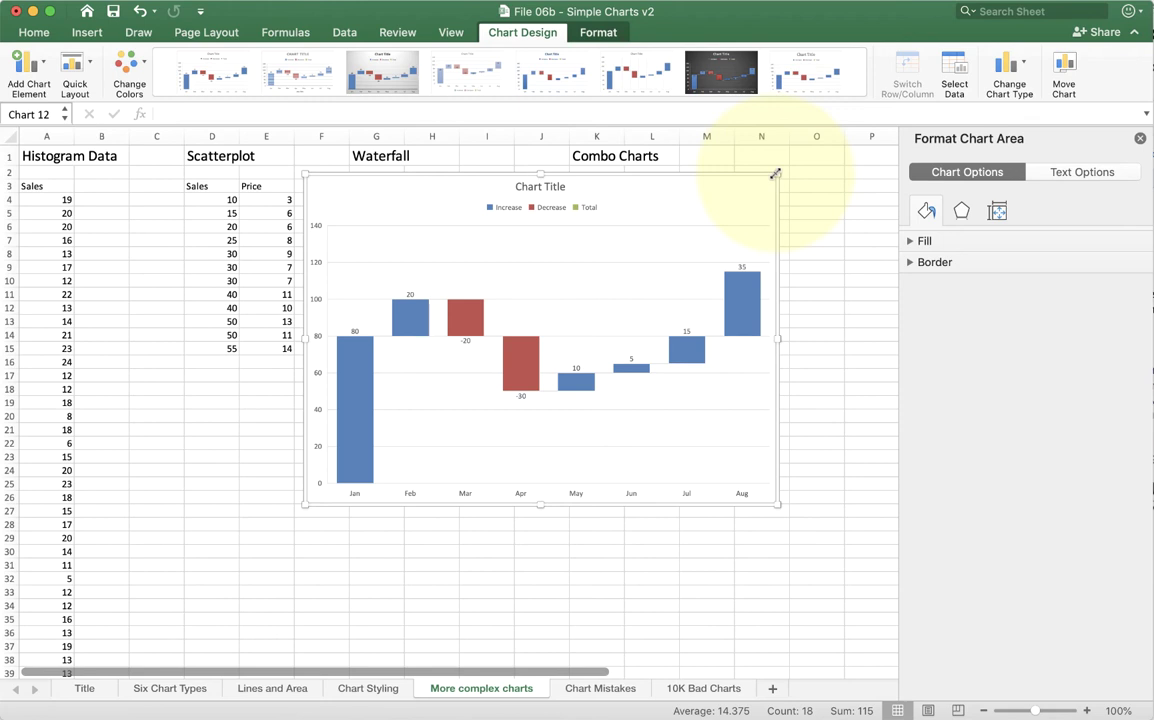
Step: Inspect the waterfall chart's February bar, vertical axis and plot area, and delete the chart
mouse_move(416, 309)
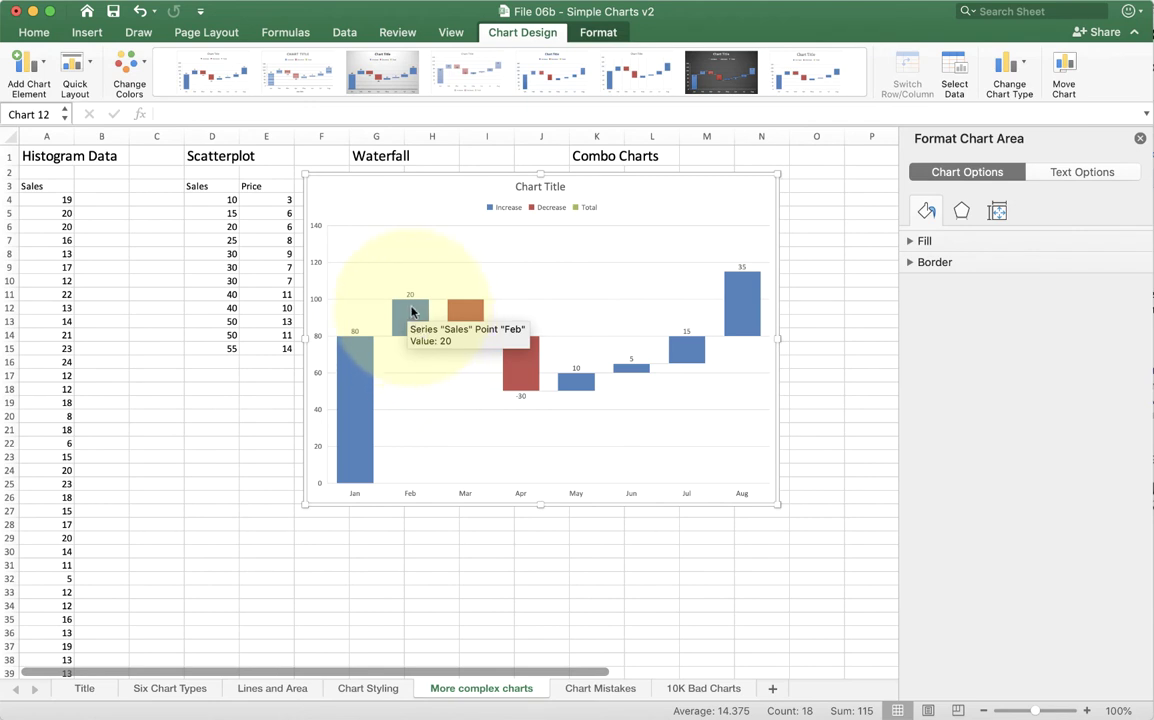
click(317, 304)
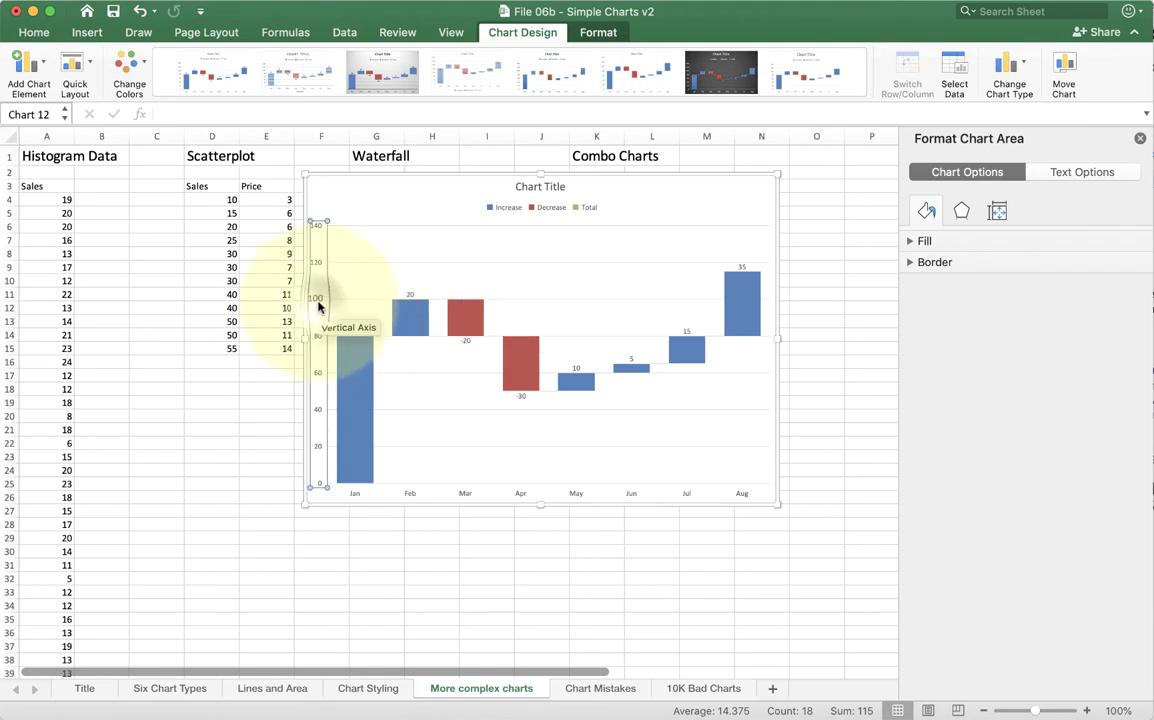
click(368, 290)
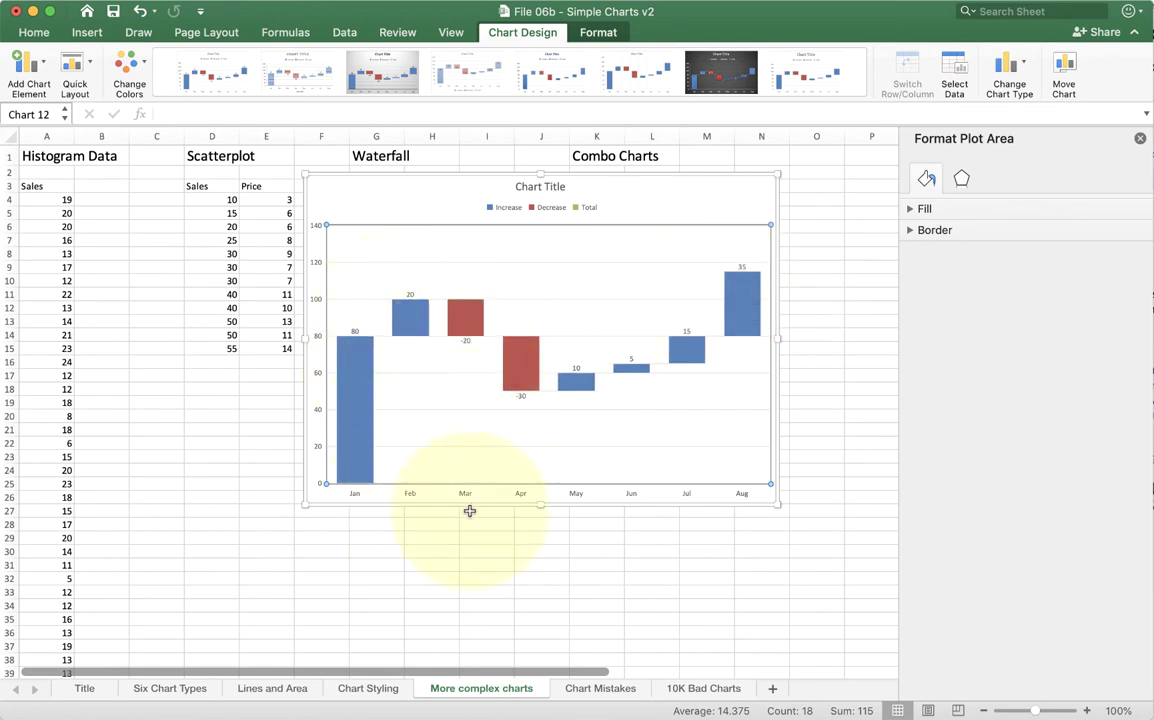
click(339, 178)
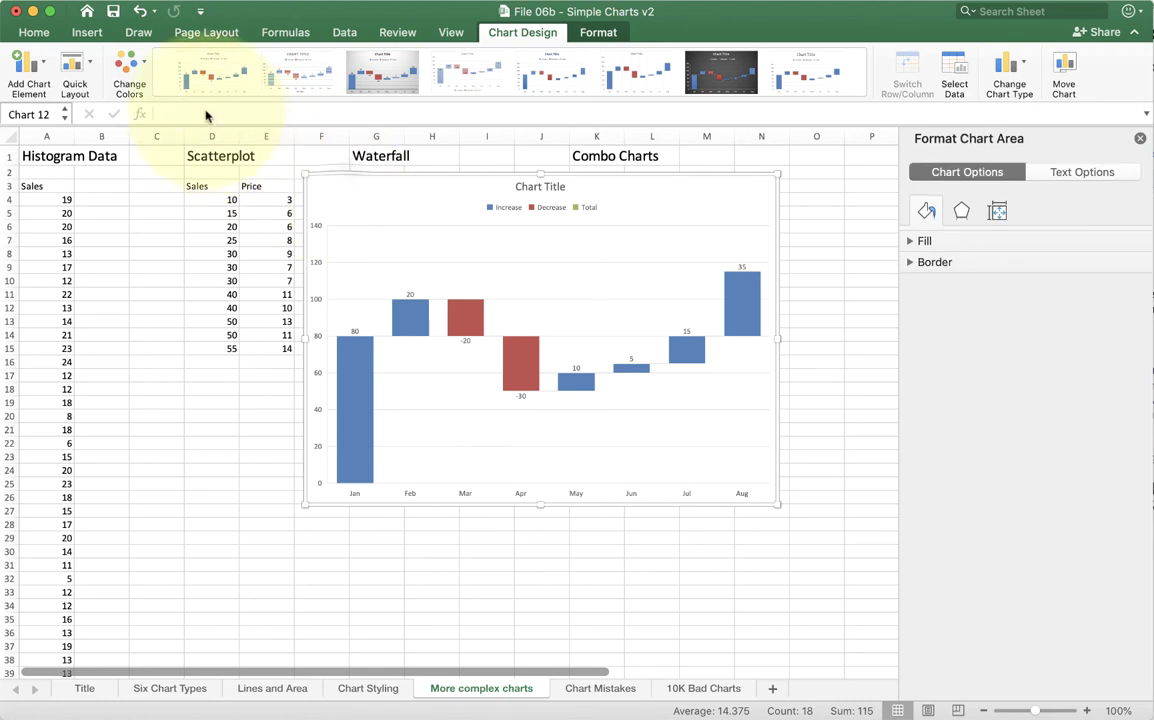
key(Escape)
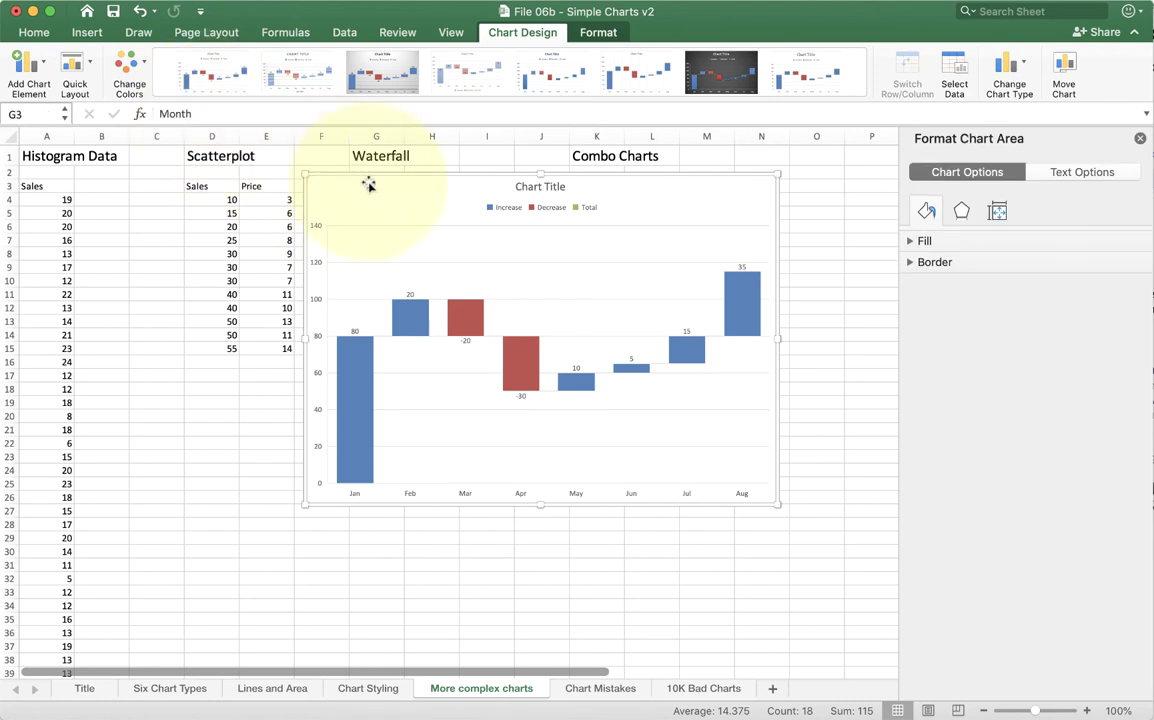
key(Delete)
Step: Try plotting K5:M11 as a clustered column chart enlarged to span about B3 to I32, and delete that chart
click(575, 214)
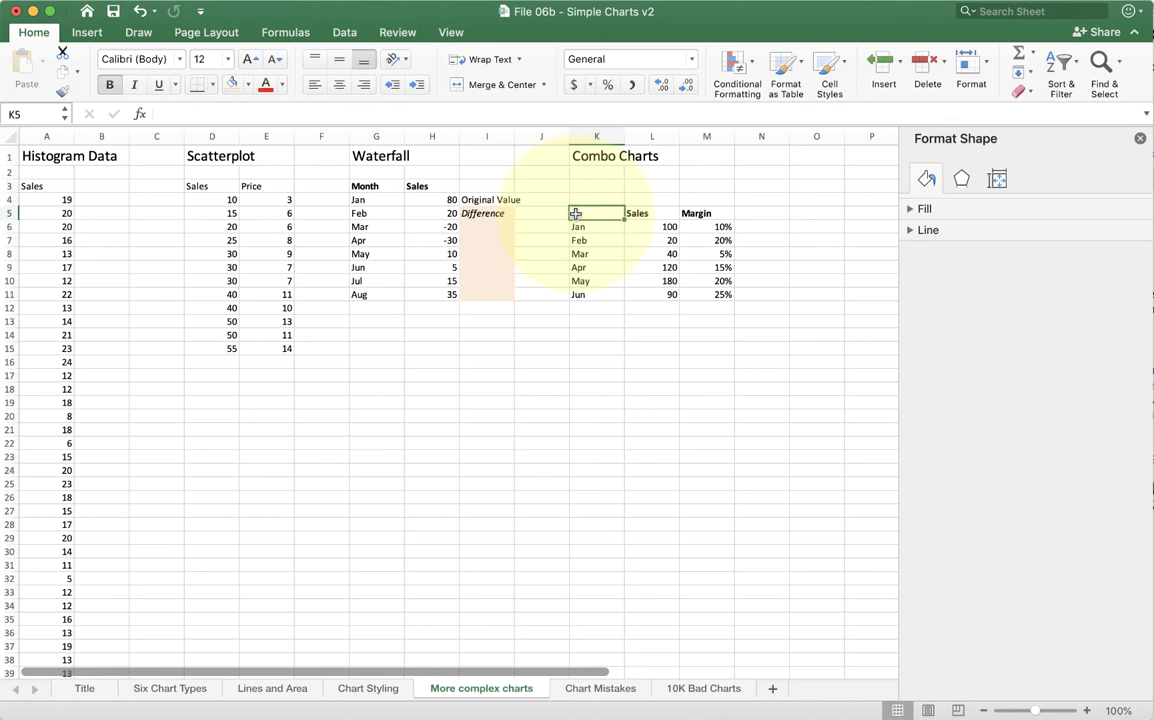
drag(575, 214, 690, 288)
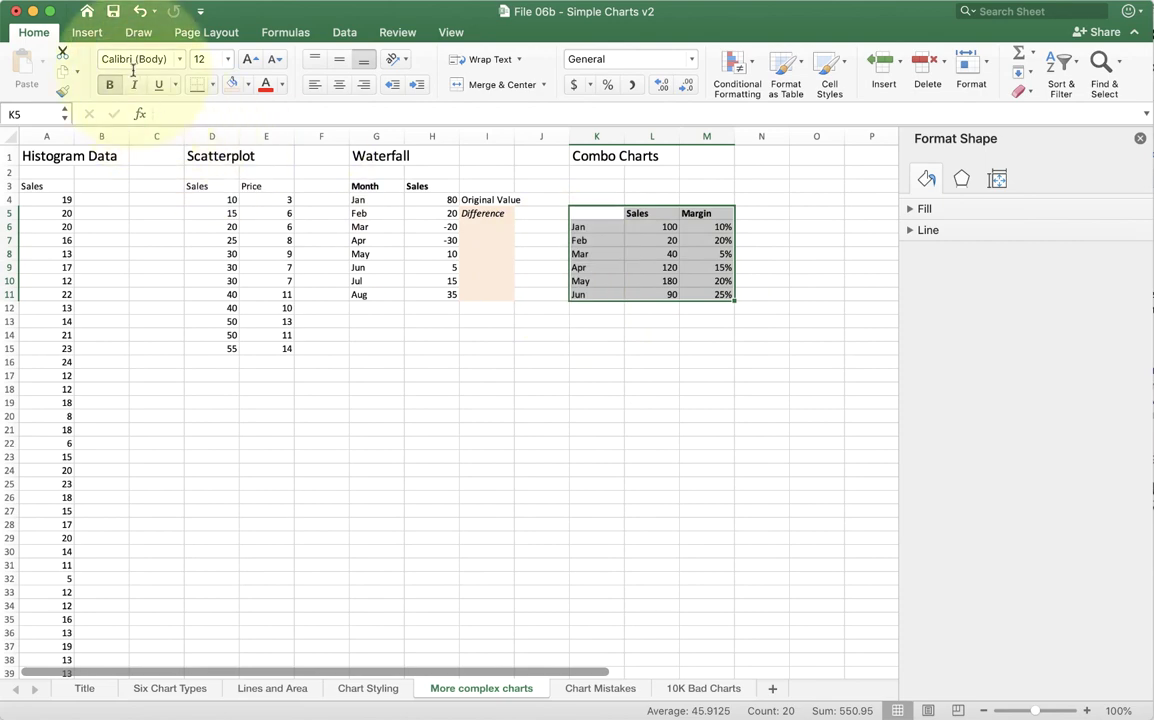
click(87, 32)
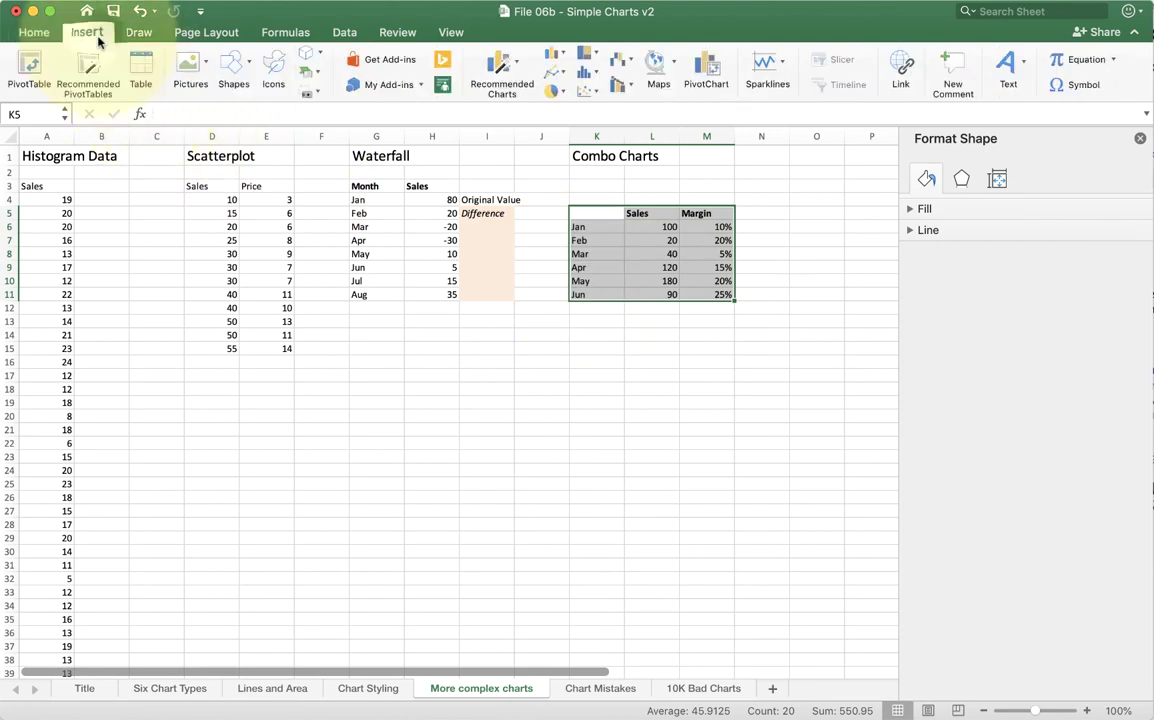
click(554, 57)
click(582, 128)
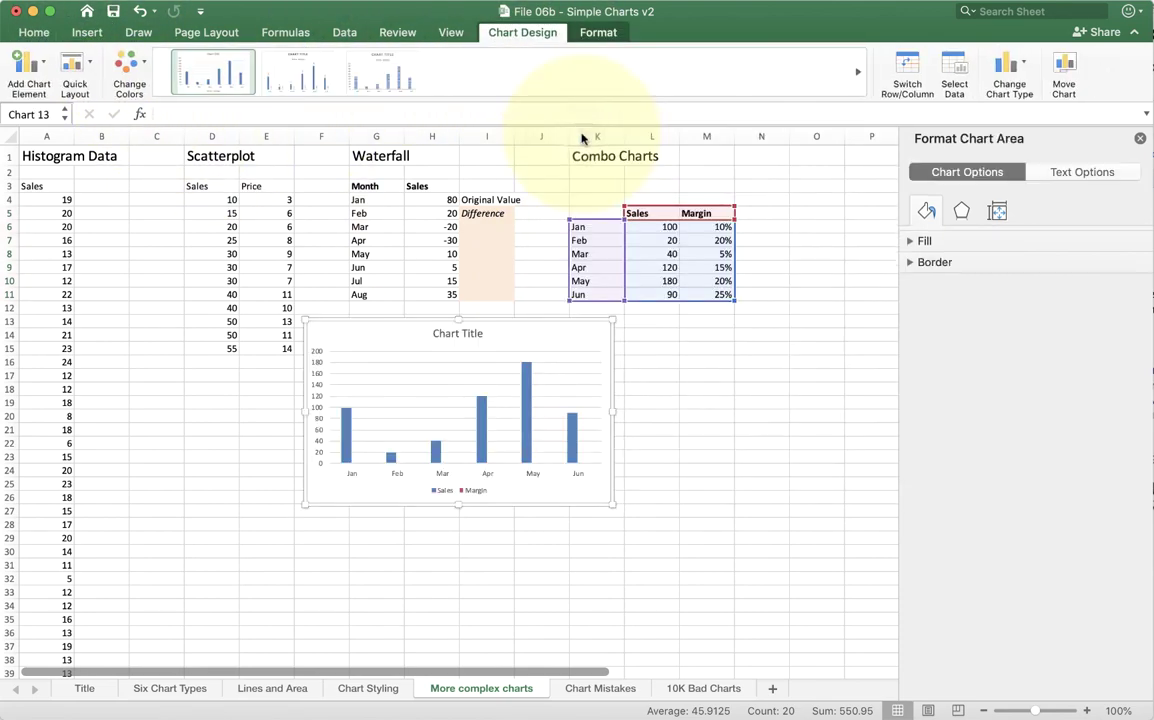
drag(582, 337, 472, 191)
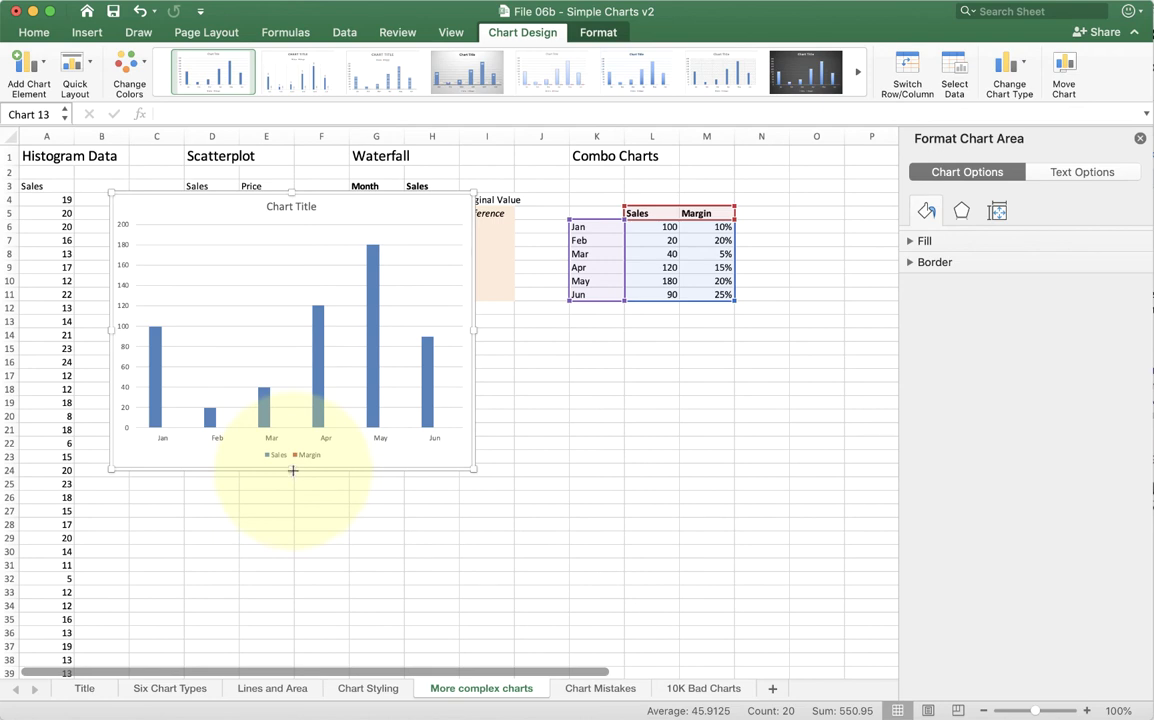
drag(293, 470, 287, 587)
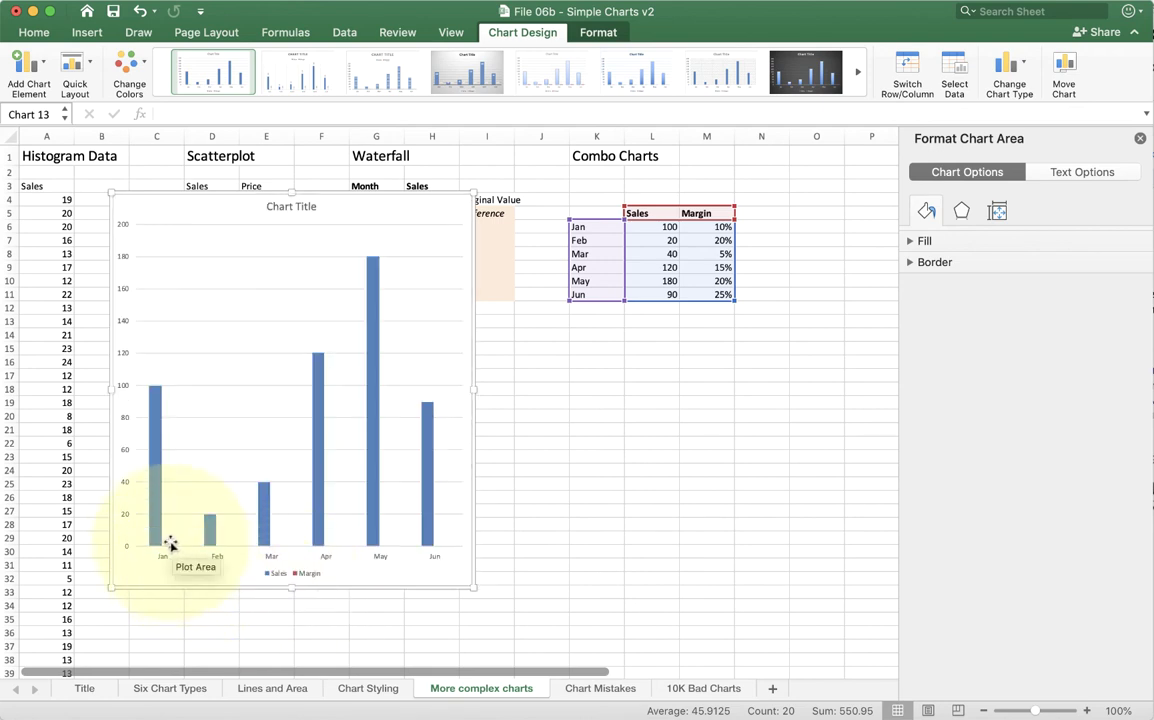
click(170, 212)
key(Delete)
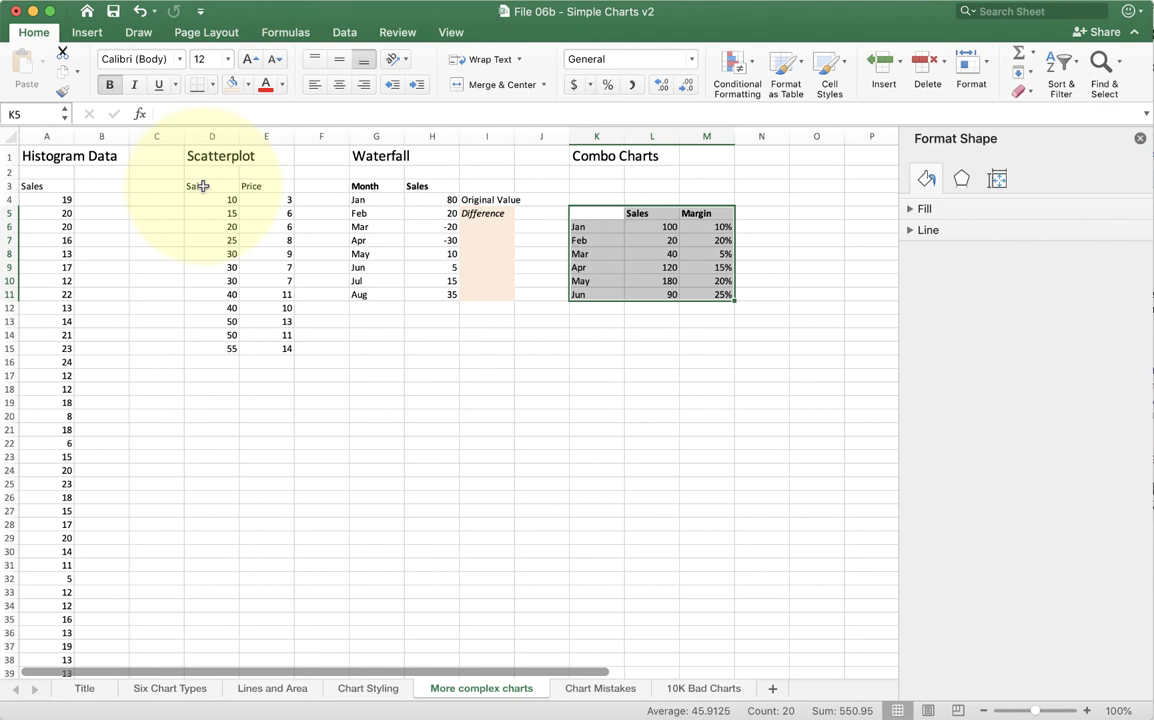
Step: Insert a clustered column and line combo chart of K5:M11 and enlarge it to span about A3 to J35
click(87, 32)
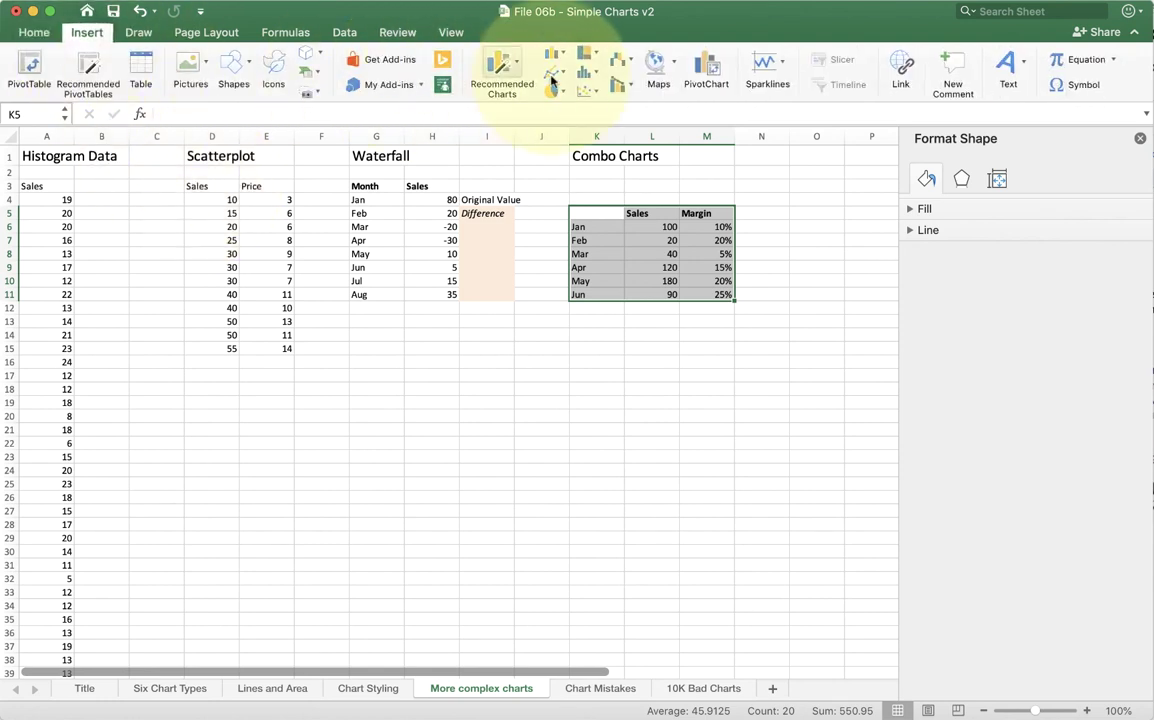
click(626, 92)
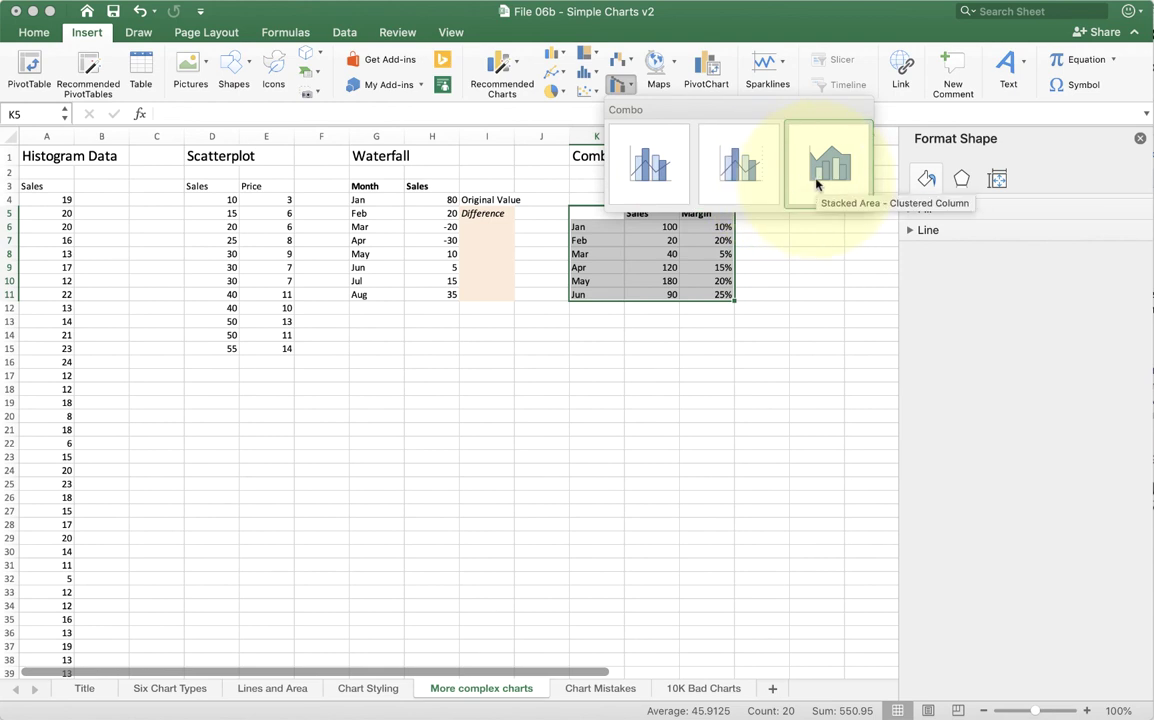
click(661, 174)
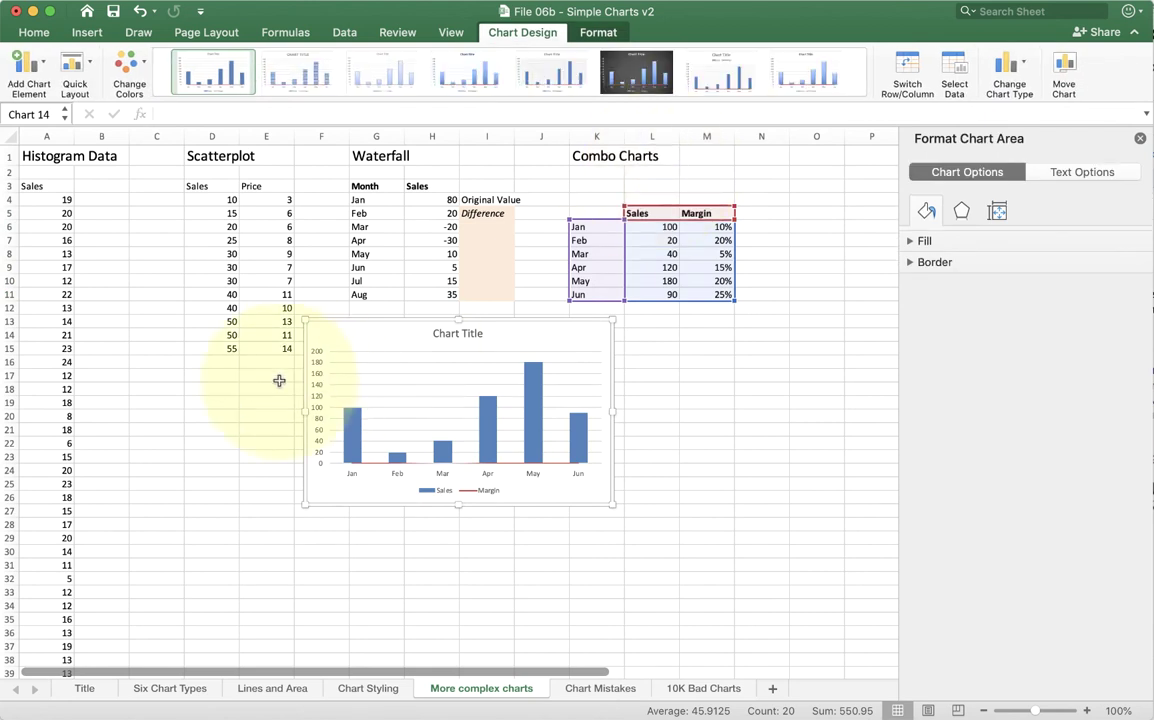
drag(303, 322, 149, 178)
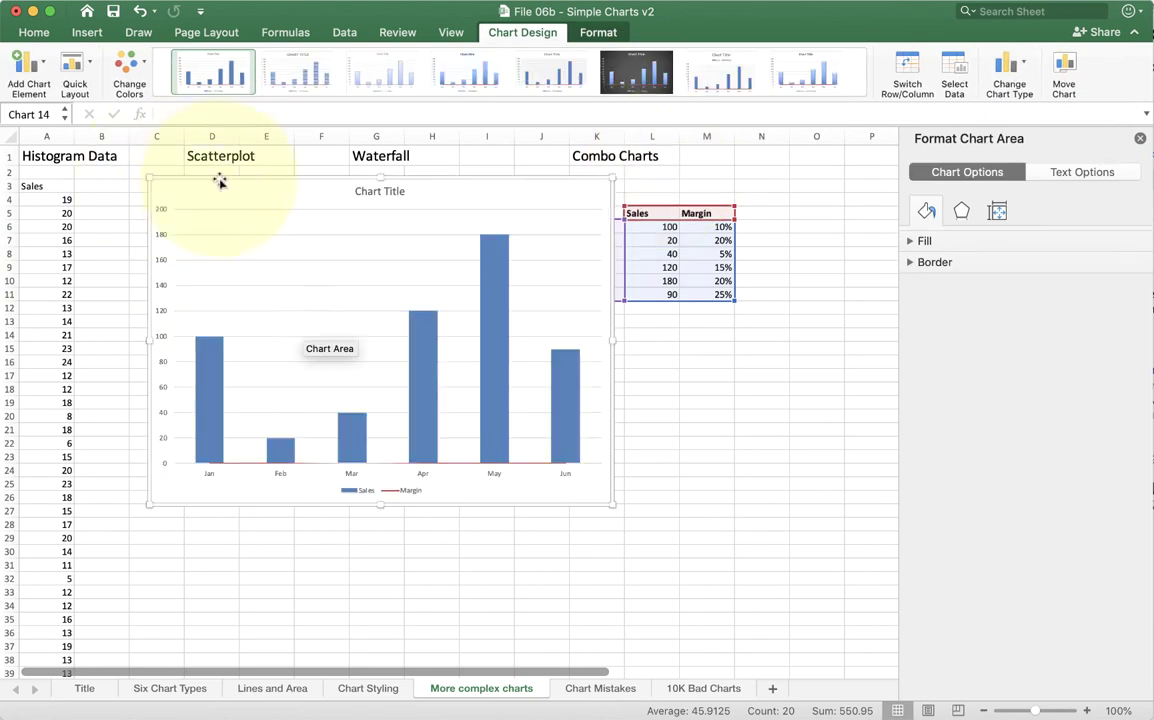
drag(266, 183, 180, 185)
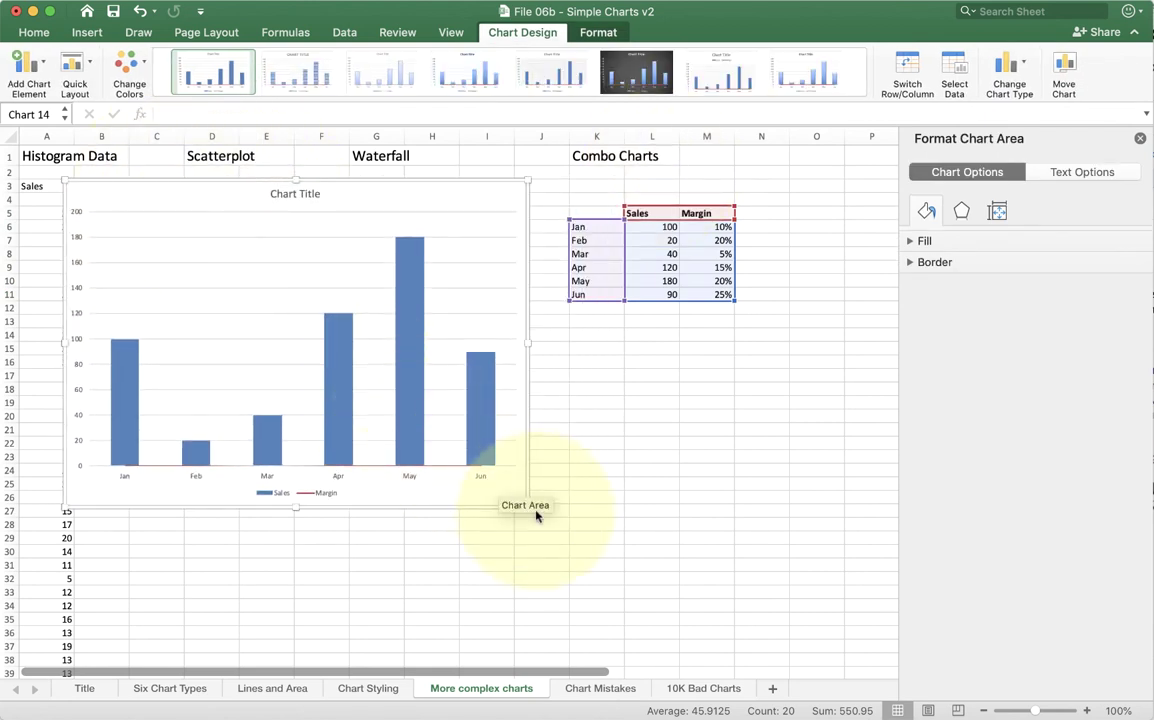
drag(528, 507, 537, 616)
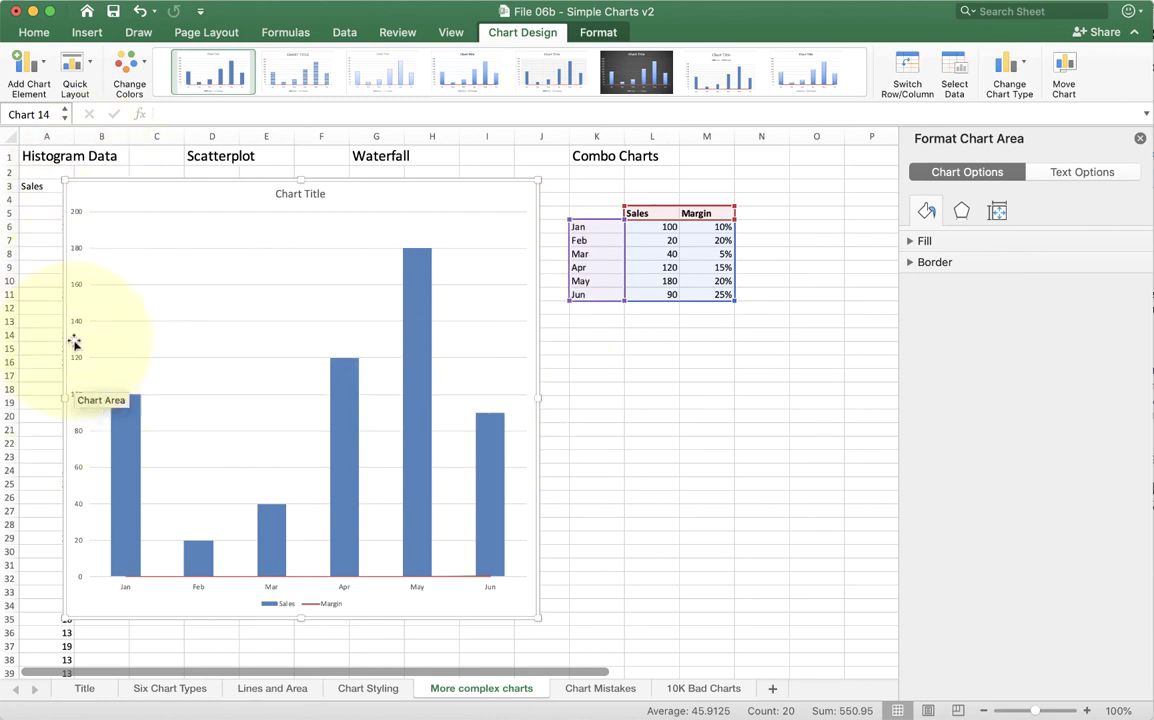
Step: Set the combo chart's vertical axis labels to font size 20 in blue
click(81, 253)
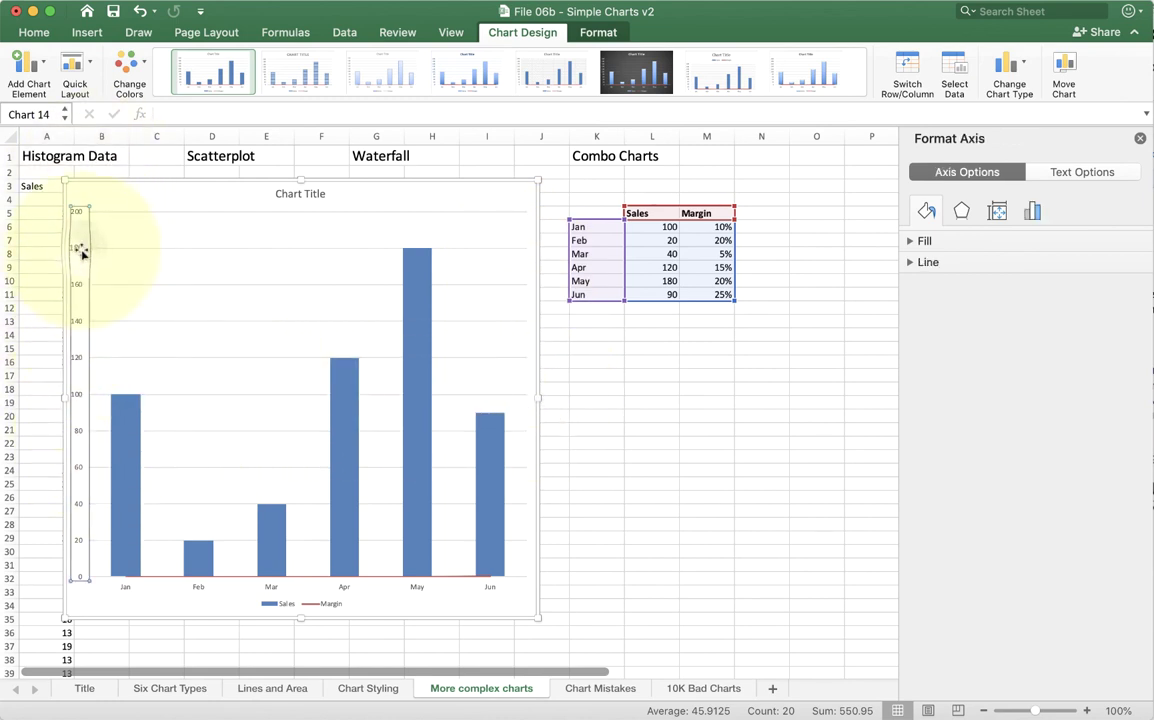
click(35, 32)
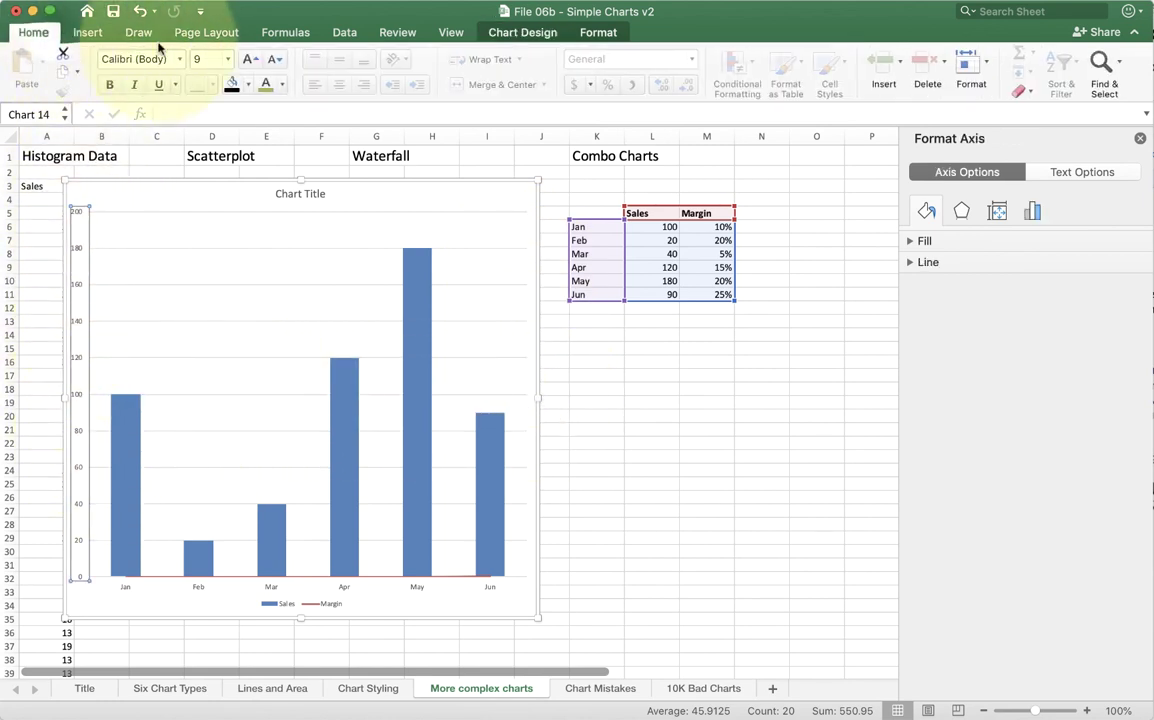
click(249, 59)
click(249, 59)
click(249, 59)
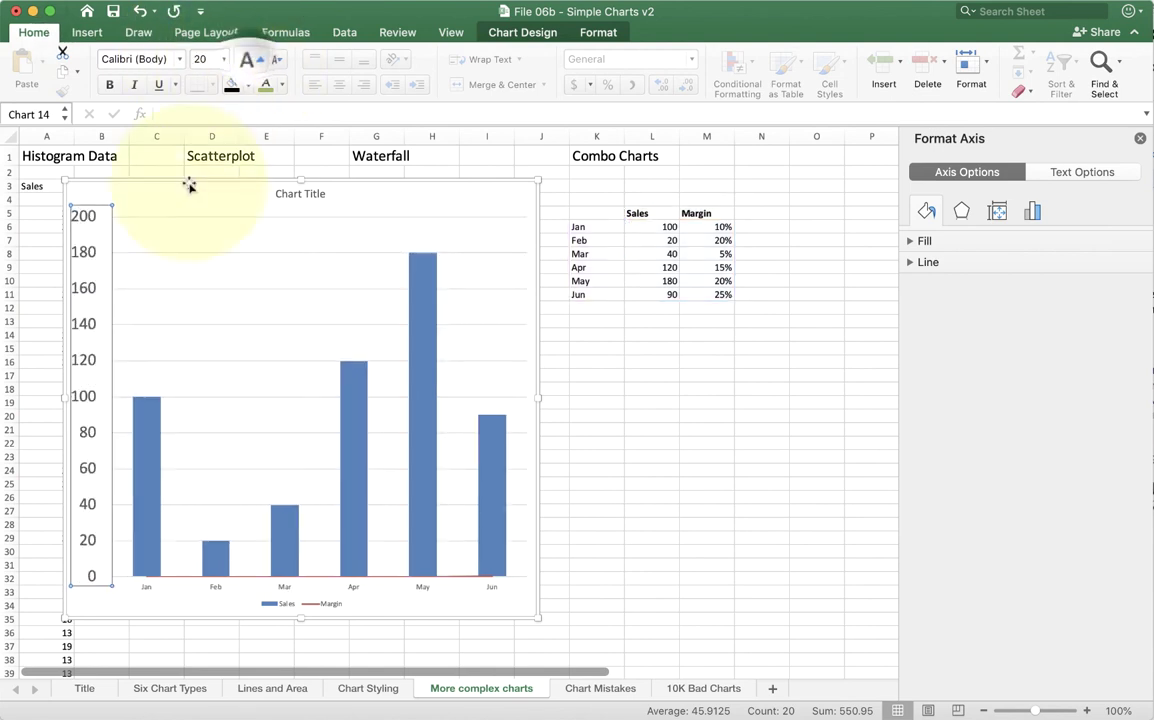
click(282, 85)
click(331, 168)
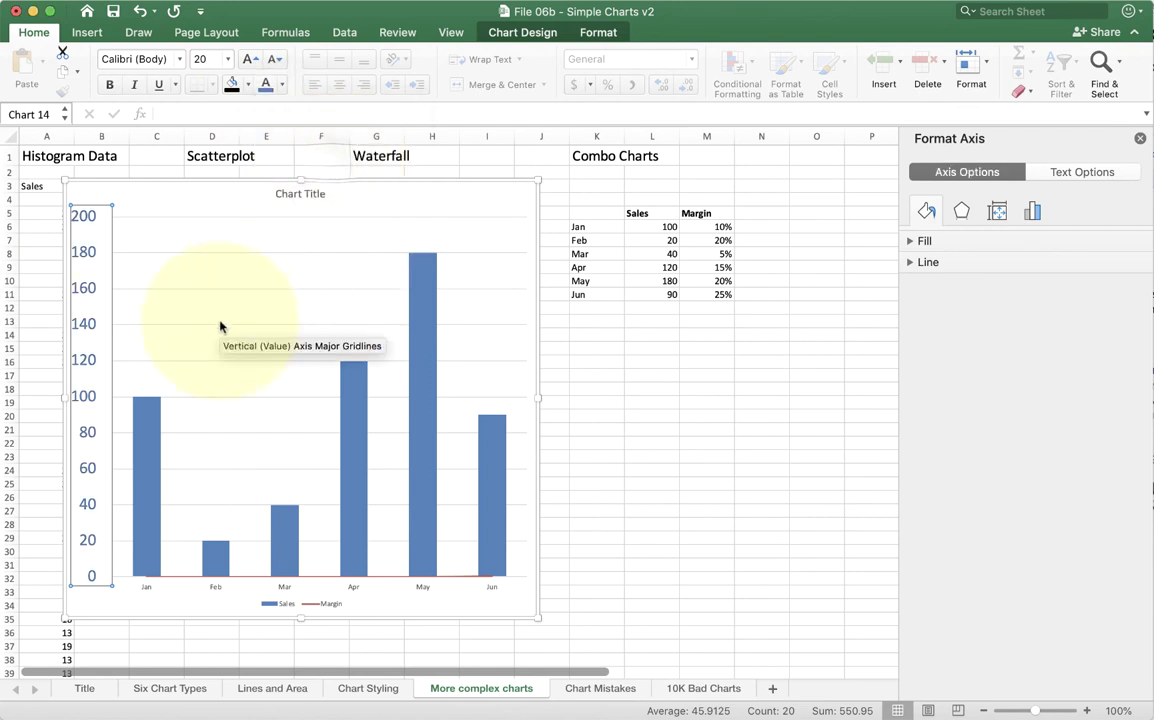
Step: Examine the combo chart's June Sales column and the Margin line series along the horizontal axis
mouse_move(474, 555)
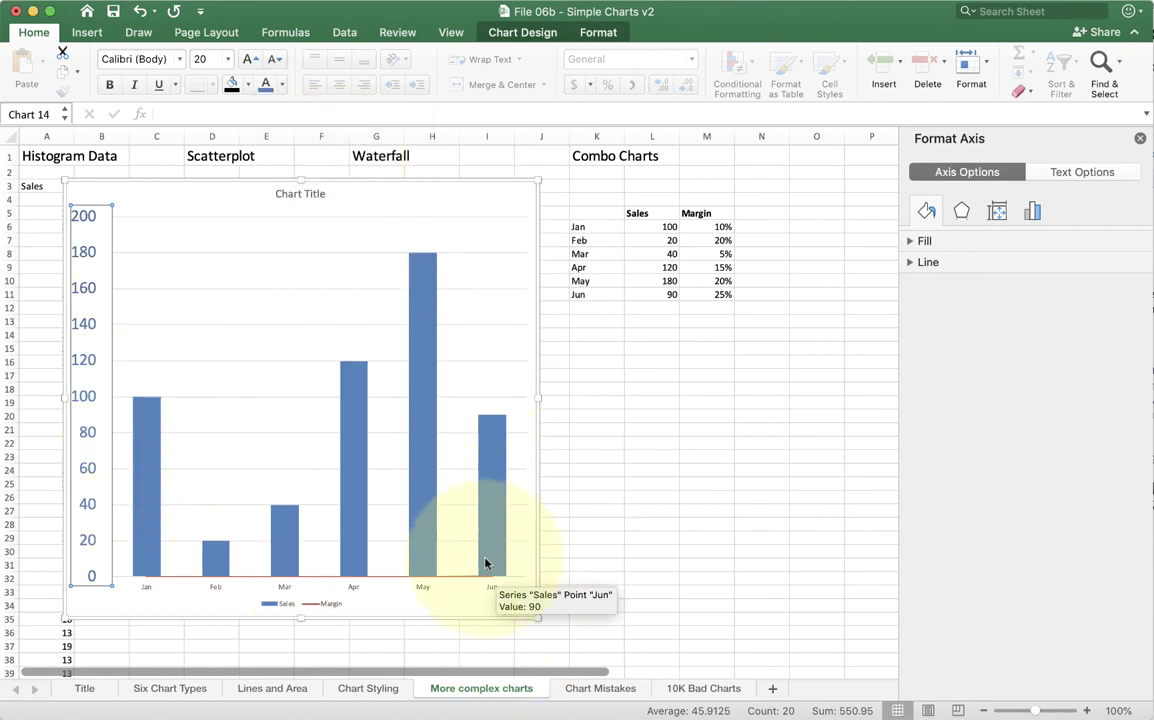
mouse_move(389, 578)
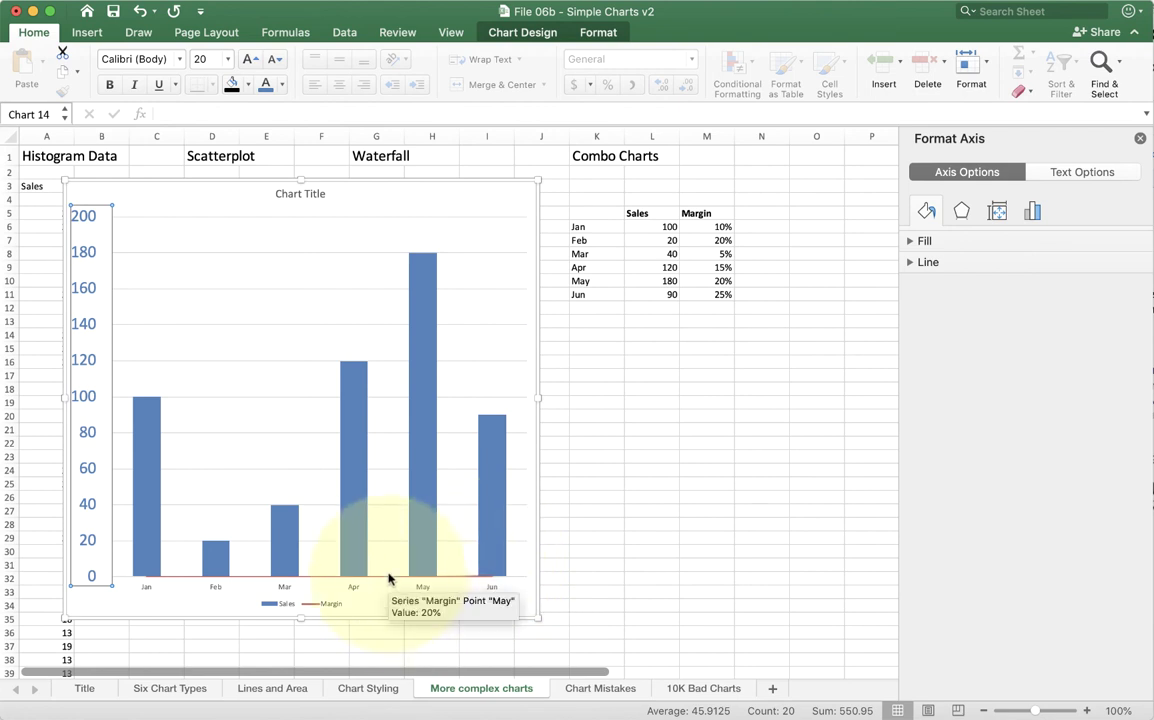
click(389, 578)
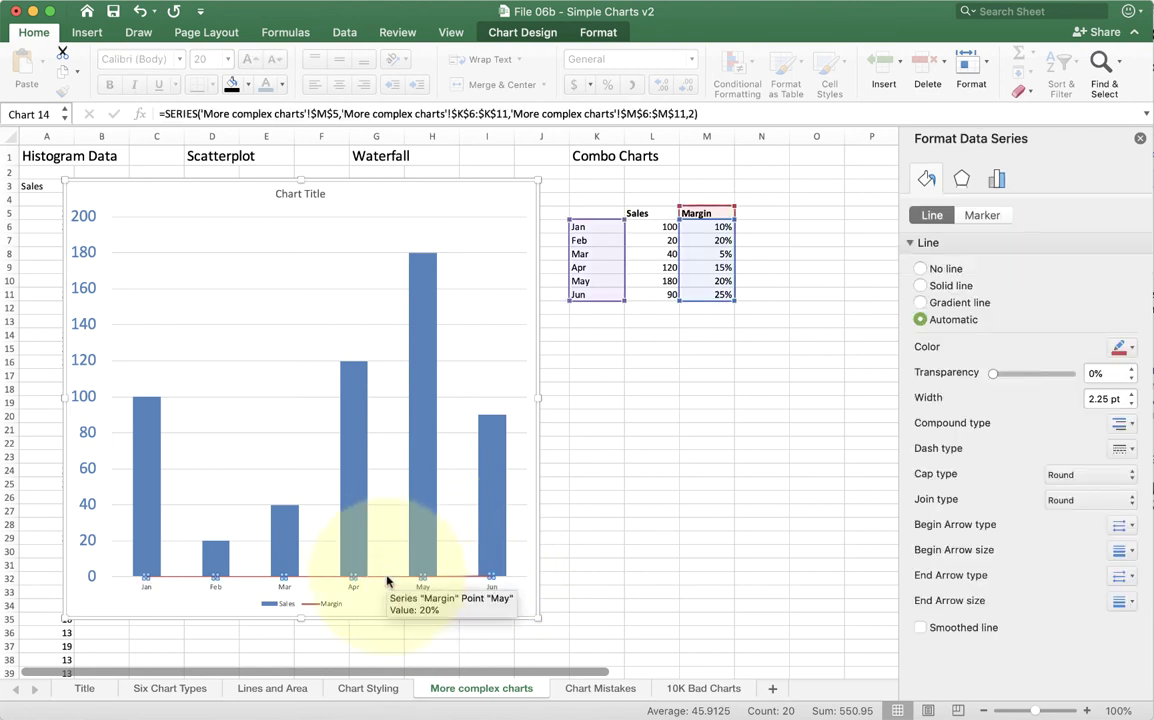
click(383, 565)
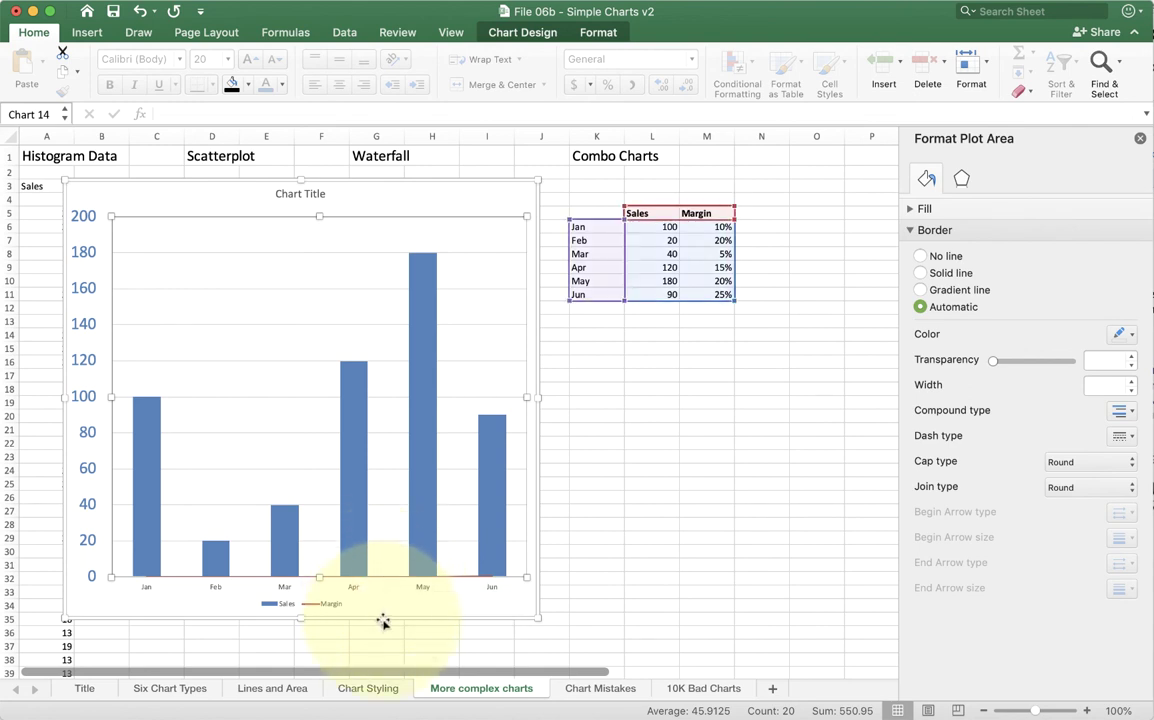
Step: Select the combo chart's Margin series and plot it on the secondary axis
click(598, 32)
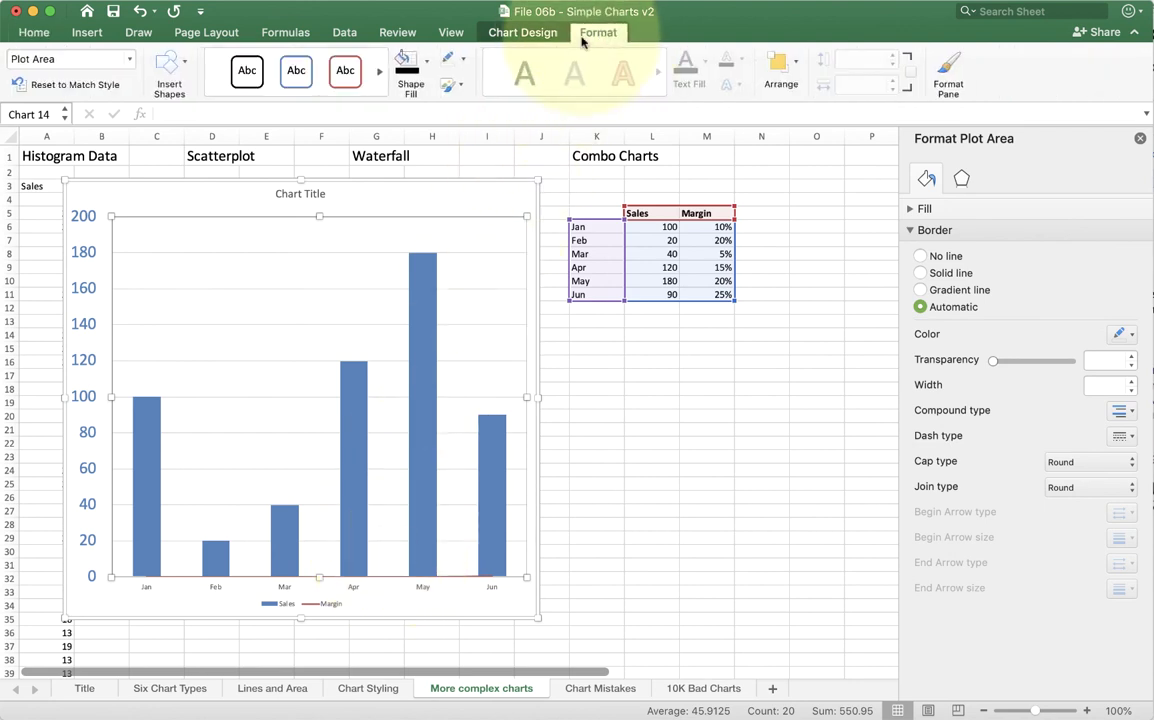
click(130, 60)
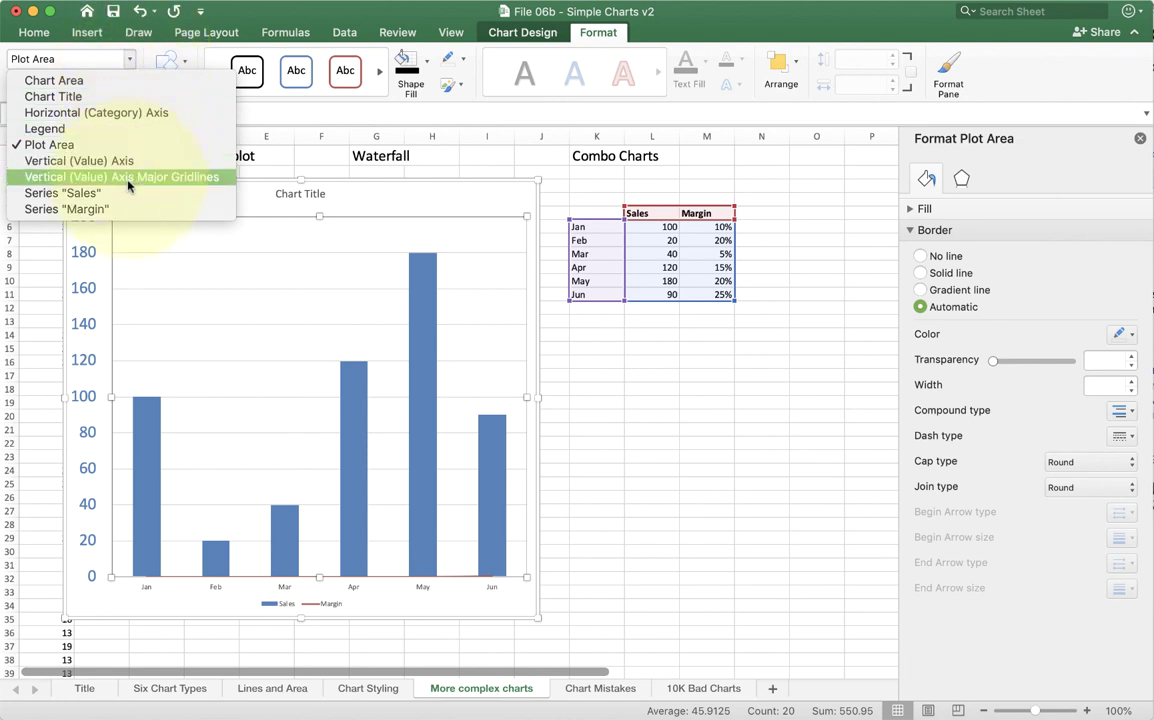
click(115, 208)
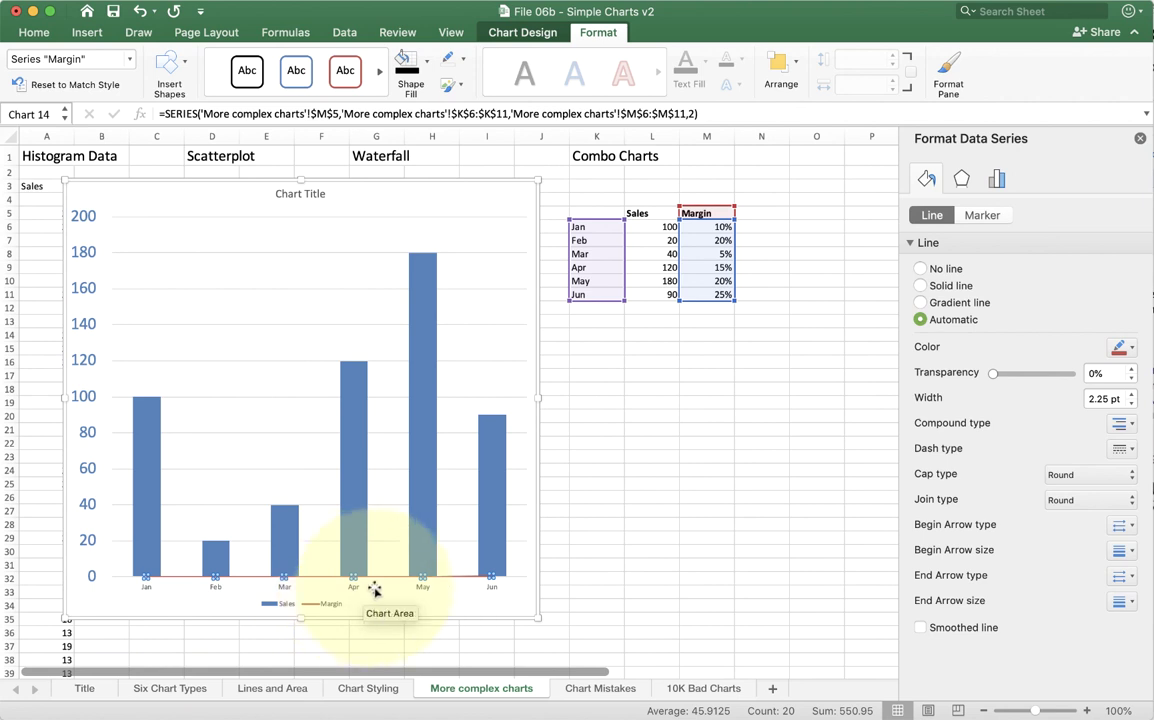
click(130, 60)
click(133, 62)
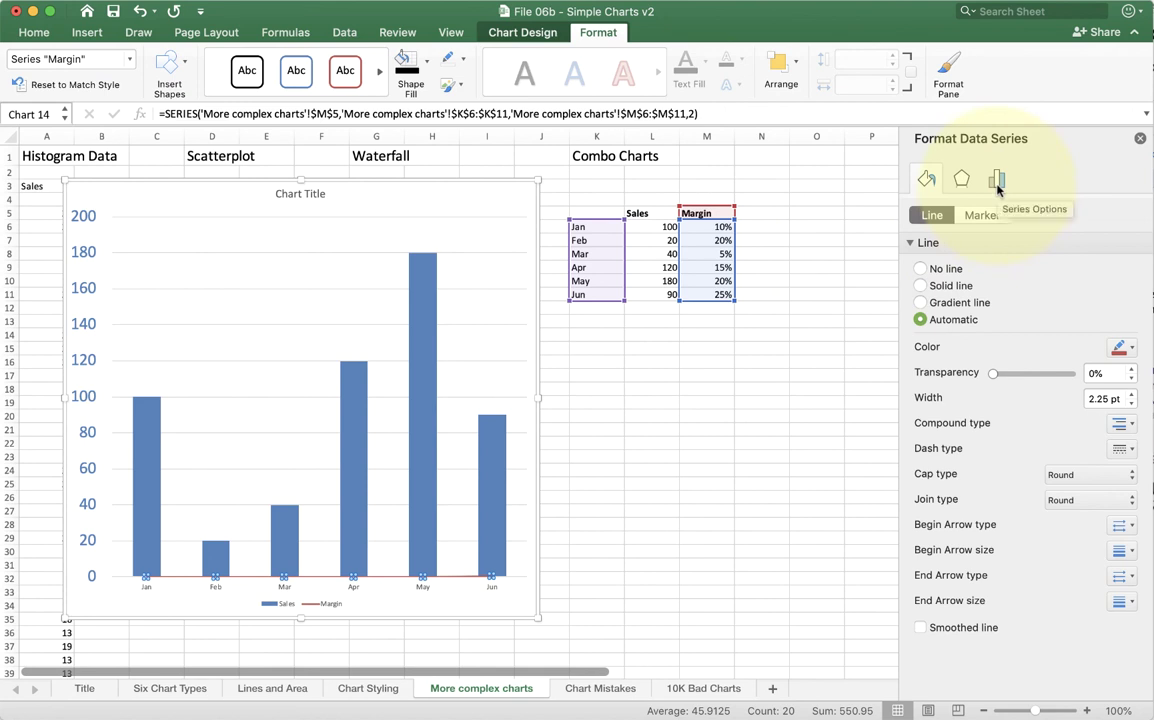
click(1140, 138)
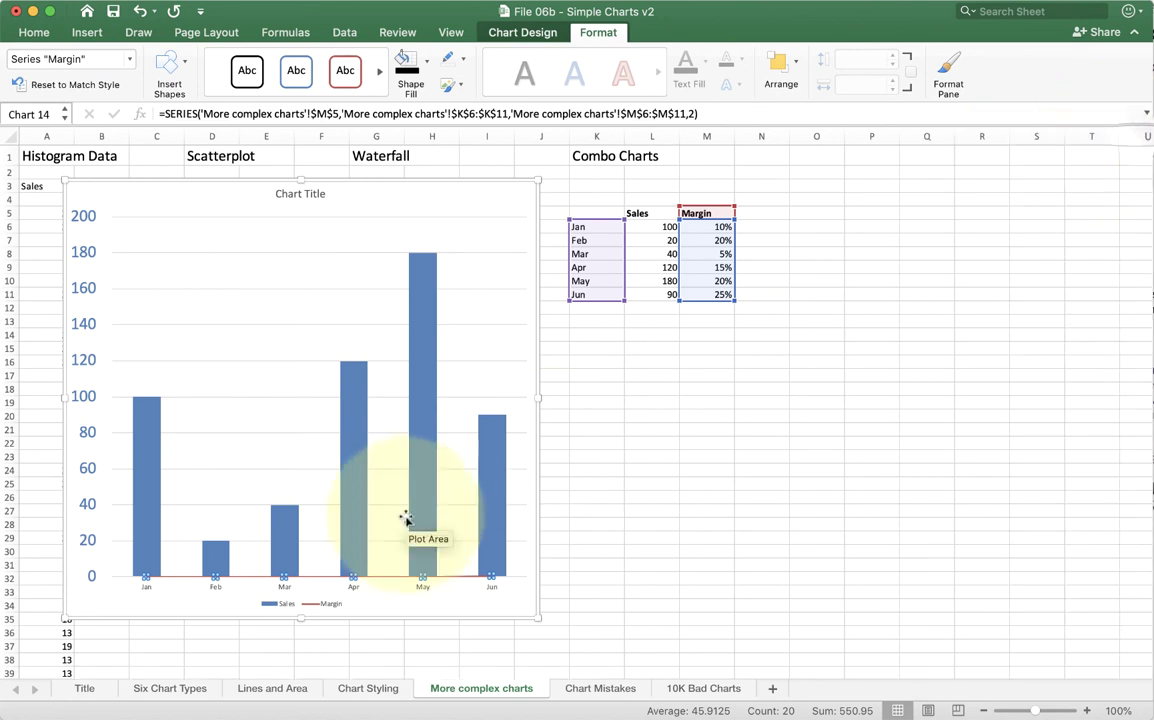
mouse_move(424, 579)
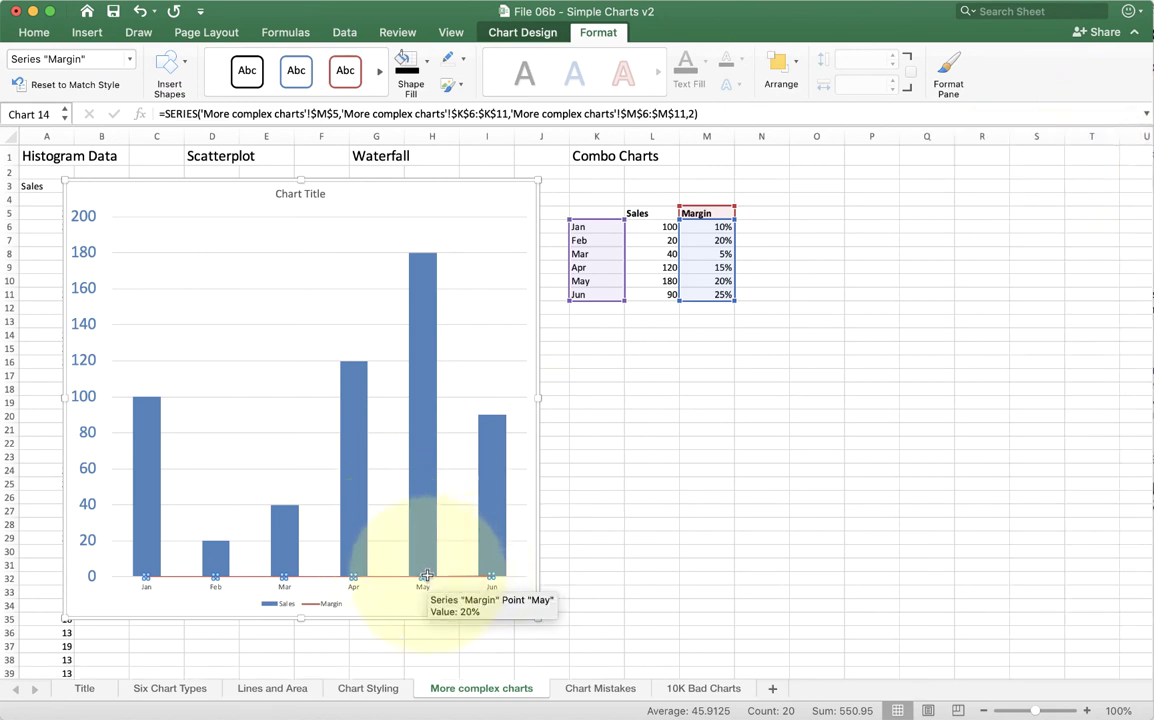
double_click(424, 579)
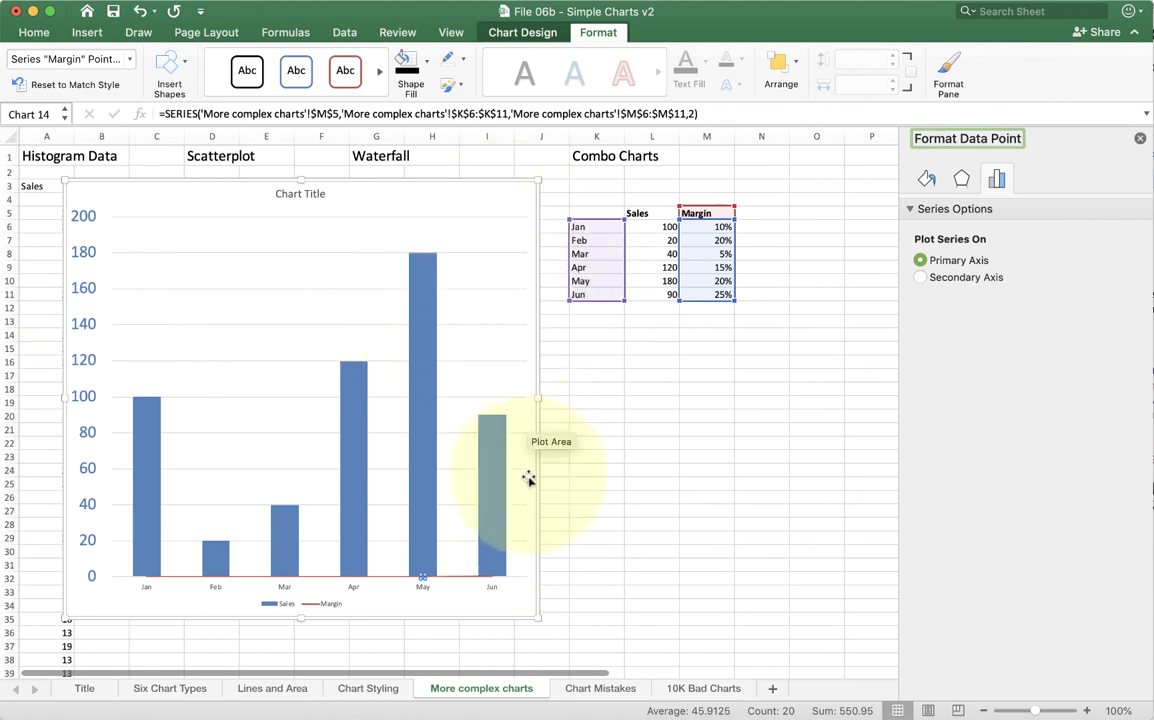
click(921, 278)
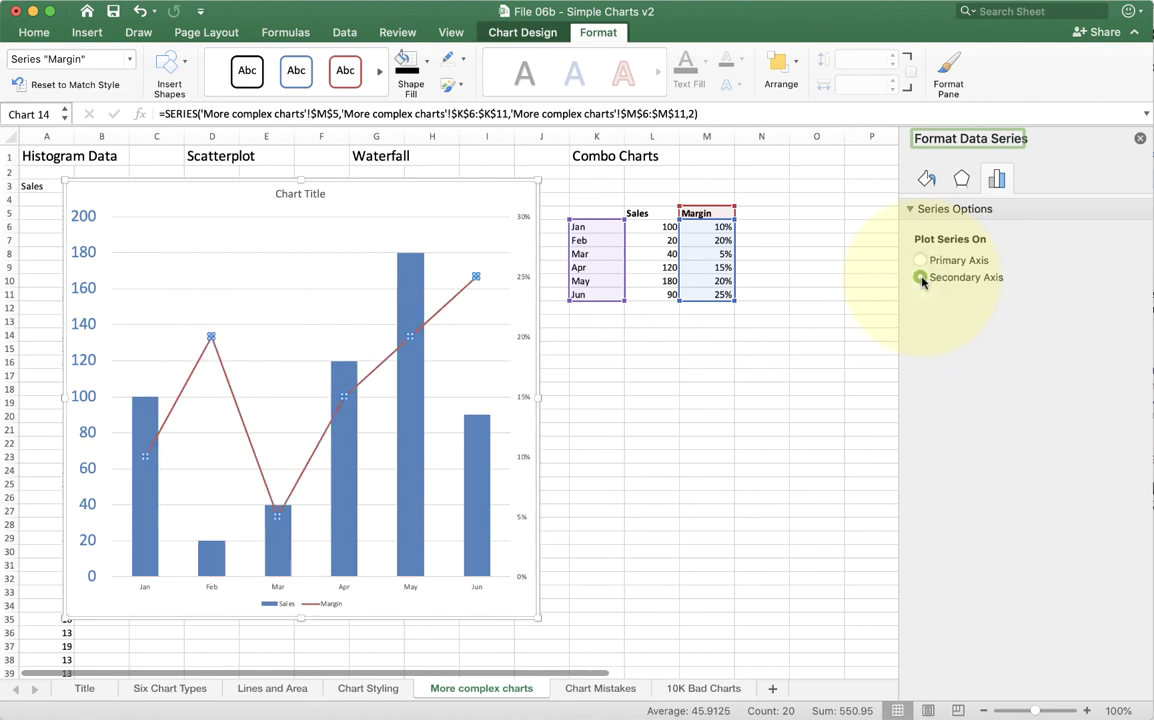
Step: Set the combo chart's secondary vertical axis labels to font size 20 in dark red
click(520, 224)
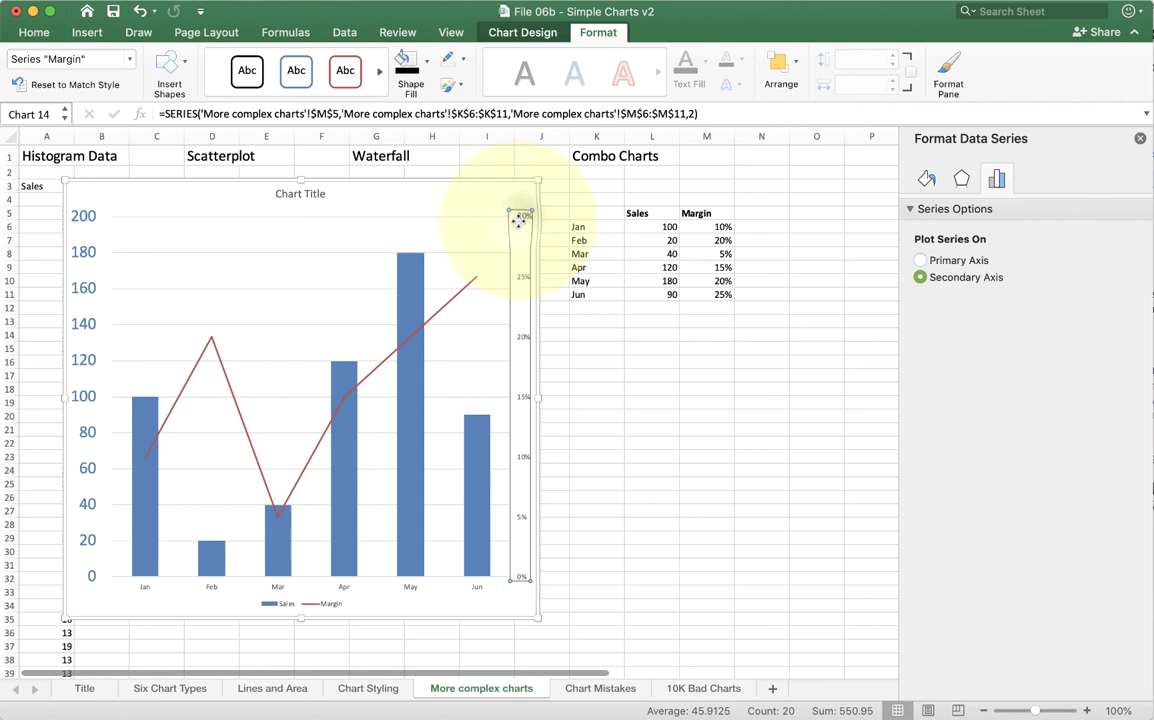
click(34, 32)
click(250, 63)
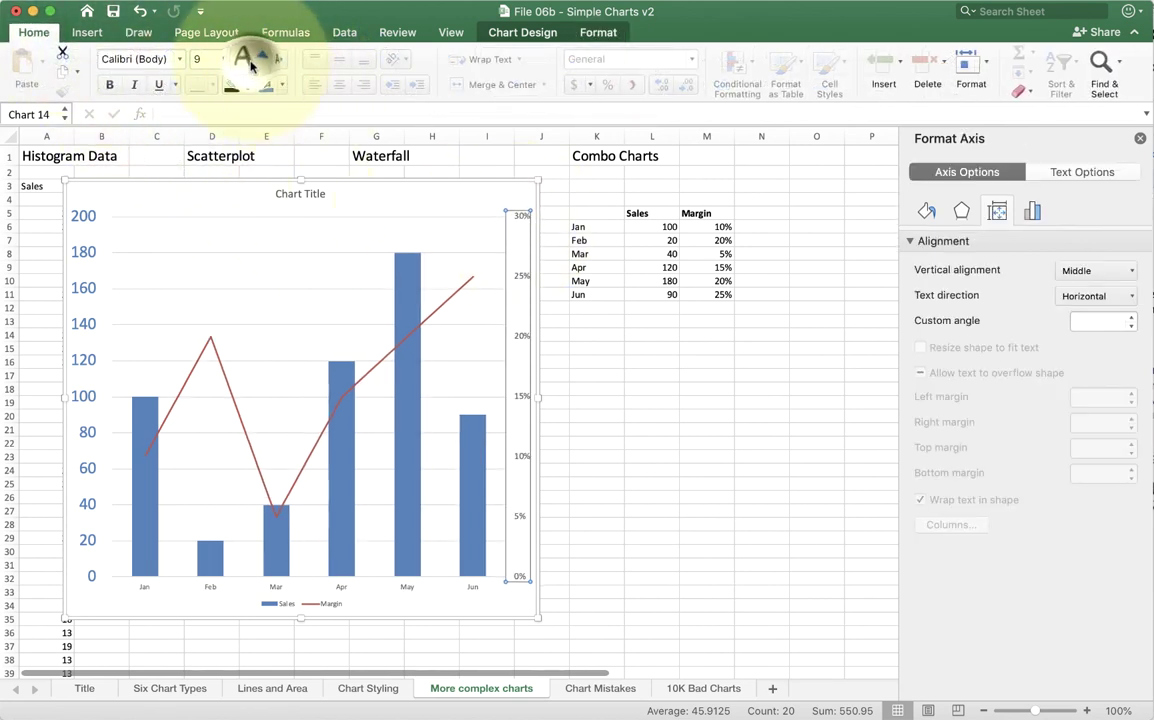
click(250, 63)
click(250, 63)
click(250, 63)
click(250, 63)
click(250, 63)
click(250, 63)
click(250, 63)
click(283, 84)
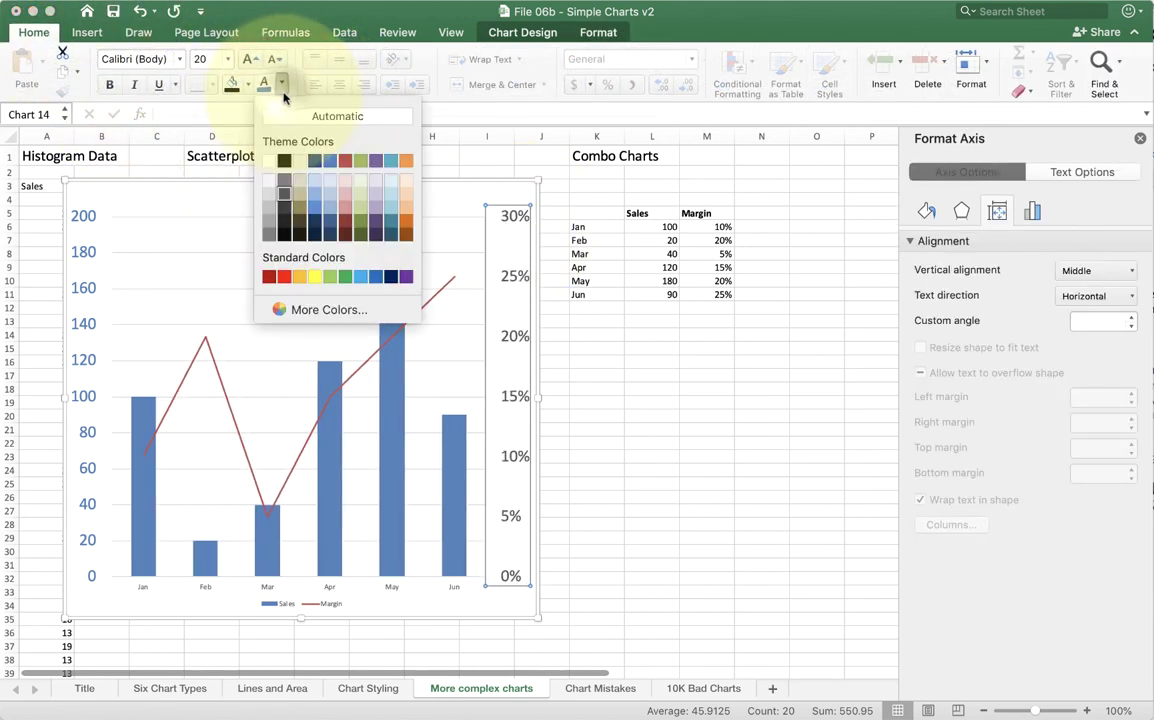
click(345, 220)
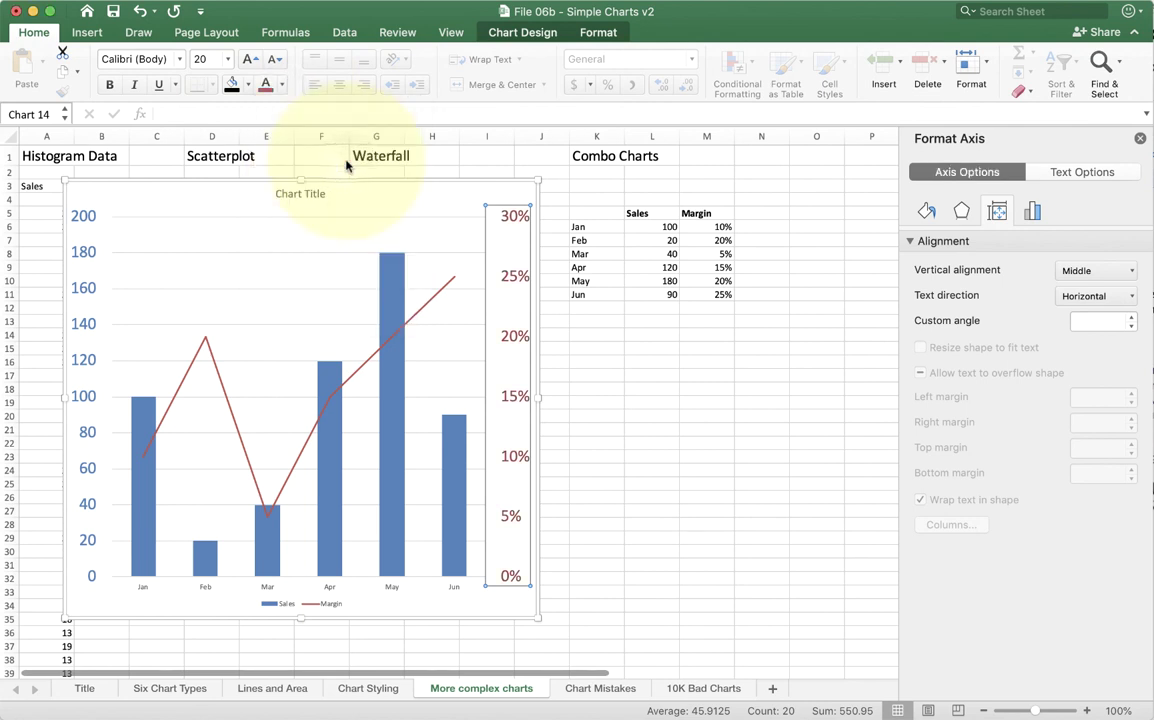